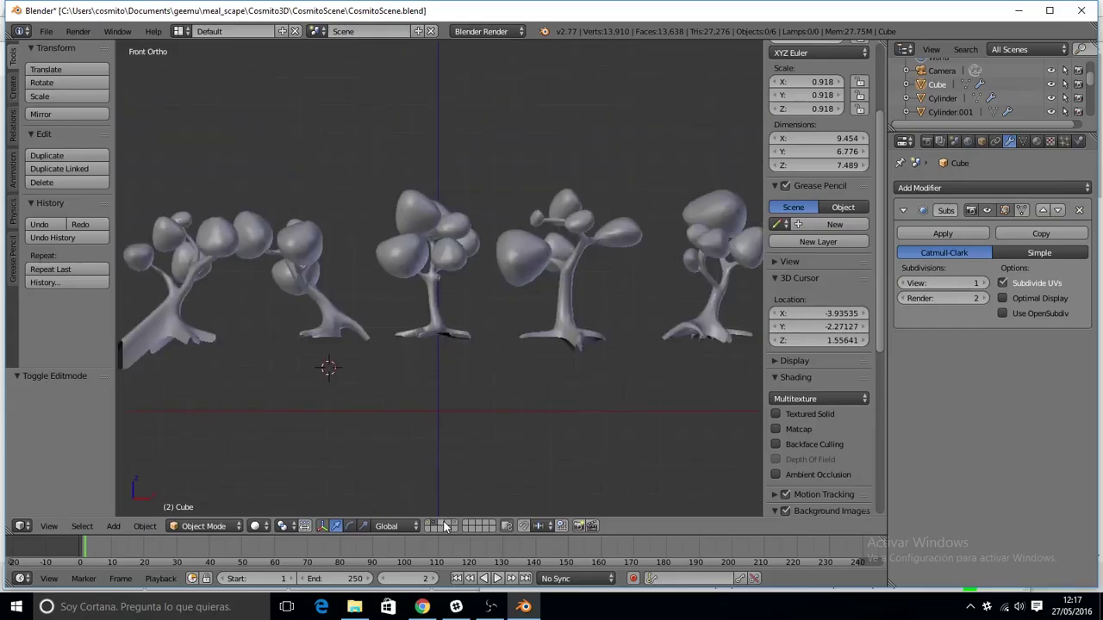
# On an empty layer, add a 12-sided cylinder at the world origin
pyautogui.press('2')
pyautogui.hotkey('shift', 'c')
pyautogui.hotkey('shift', 'a')
pyautogui.click(480, 391)
pyautogui.hotkey('ctrl', 'z')
pyautogui.hotkey('shift', 'a')
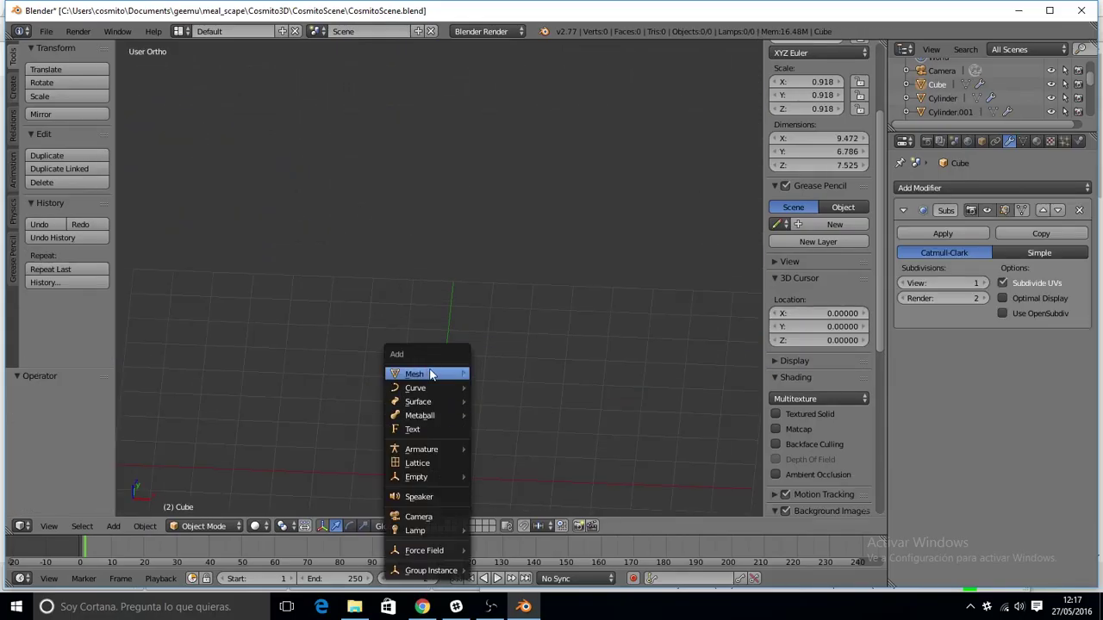
pyautogui.click(487, 354)
pyautogui.write('12')
pyautogui.press('Return')
# Collapse the cylinder into a flat 12-sided disc in Edit Mode
pyautogui.press('Tab')
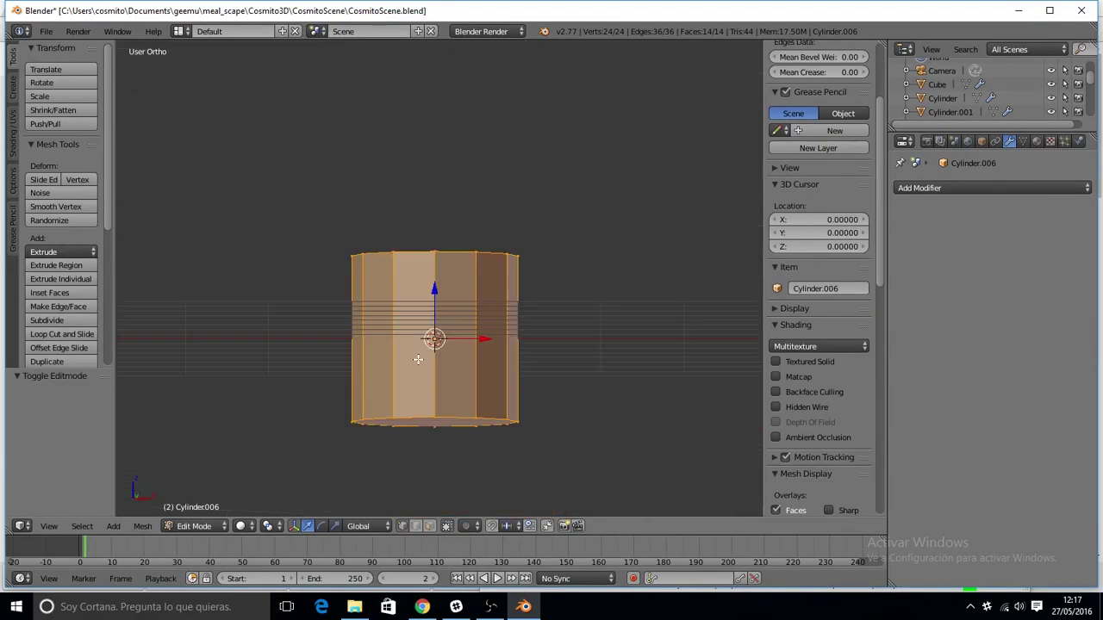
pyautogui.click(429, 525)
pyautogui.press('x')
pyautogui.hotkey('ctrl', 'z')
pyautogui.press('w')
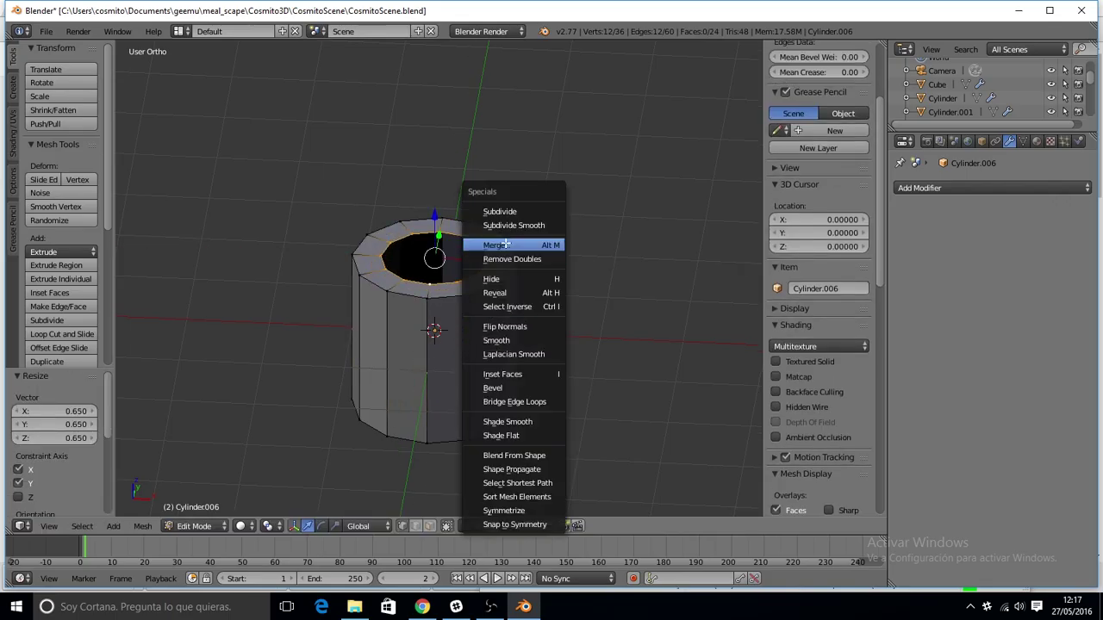
pyautogui.press('Escape')
pyautogui.press('a')
pyautogui.press('x')
pyautogui.hotkey('ctrl', 'z')
# Extrude the disc's outer ring, widen it and lower it along Z
pyautogui.keyDown('alt'); pyautogui.rightClick(442, 297); pyautogui.keyUp('alt')
pyautogui.press('KP_1')
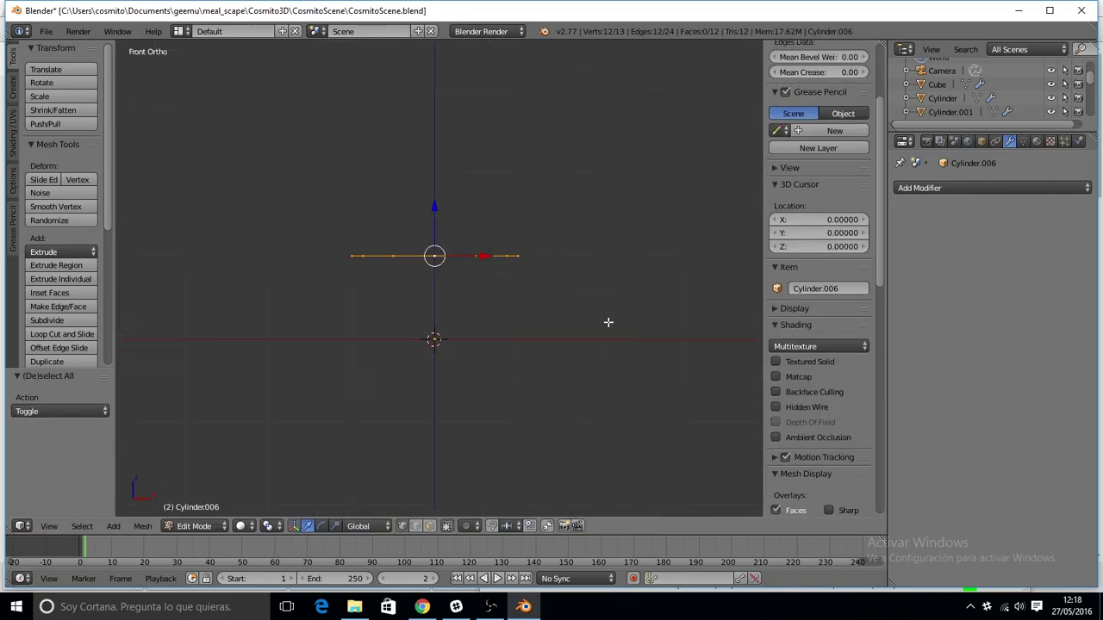
pyautogui.press('e')
pyautogui.press('s')
pyautogui.click(660, 336)
pyautogui.press('g')
pyautogui.press('z')
pyautogui.click(621, 349)
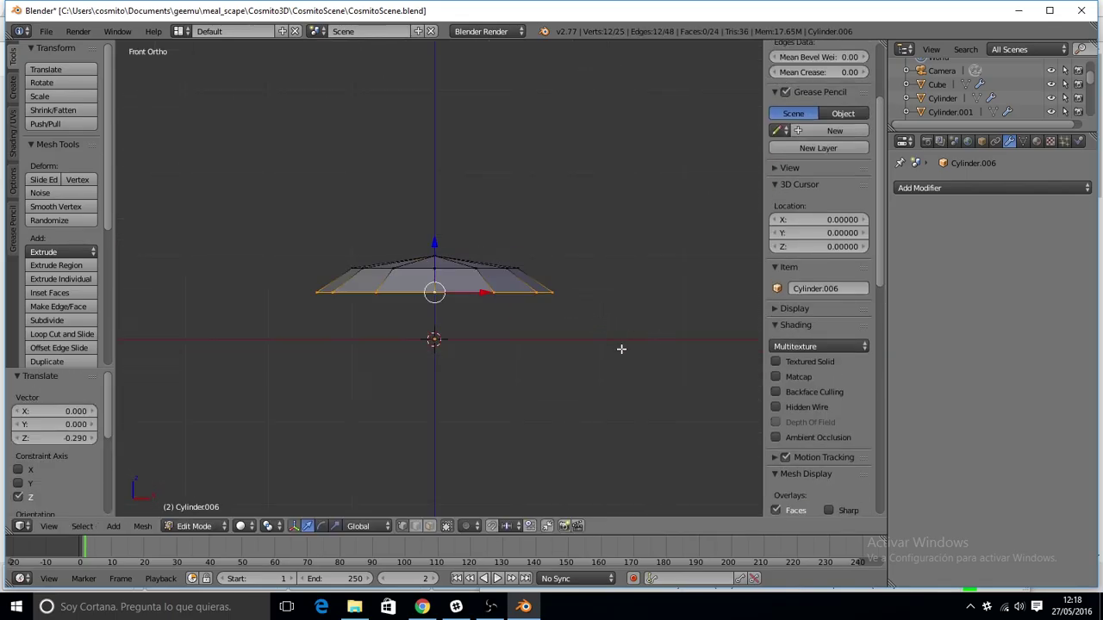
# Extrude two more rings, placing one lower and widening the next to 1.24
pyautogui.press('e')
pyautogui.click(642, 365)
pyautogui.press('e')
pyautogui.press('s')
pyautogui.click(666, 405)
pyautogui.moveTo(664, 416)
pyautogui.mouseDown(button='middle')
pyautogui.moveTo(345, 238)
pyautogui.moveTo(705, 405)
pyautogui.mouseUp(button='middle')
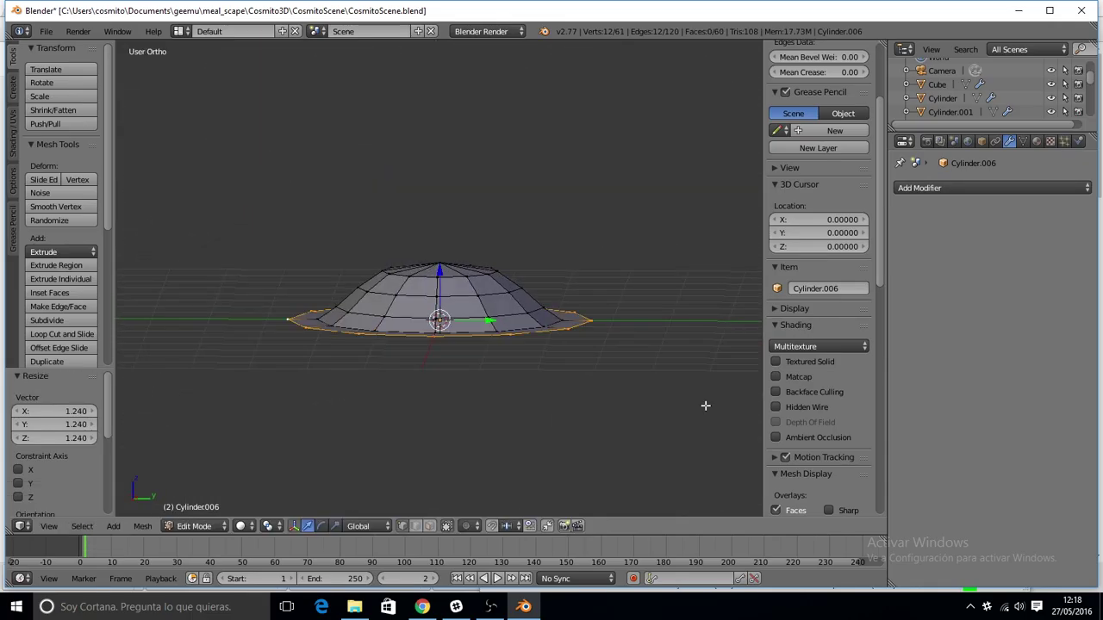
# Undo the raised ring and extrude a new widened outermost ring instead
pyautogui.press('e')
pyautogui.press('z')
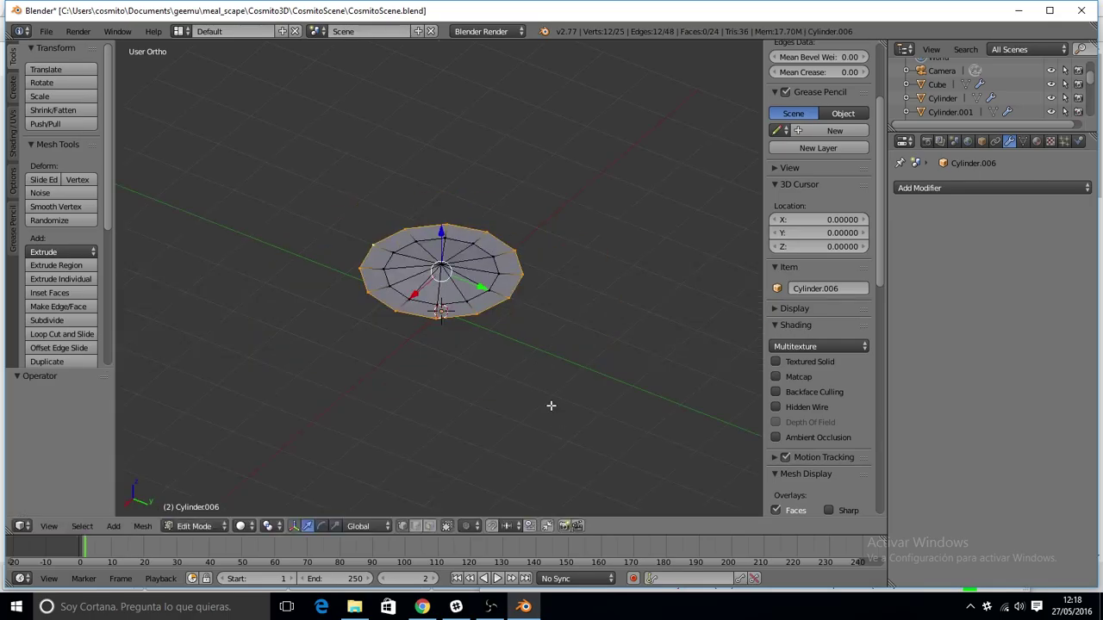
pyautogui.hotkey('ctrl', 'z')
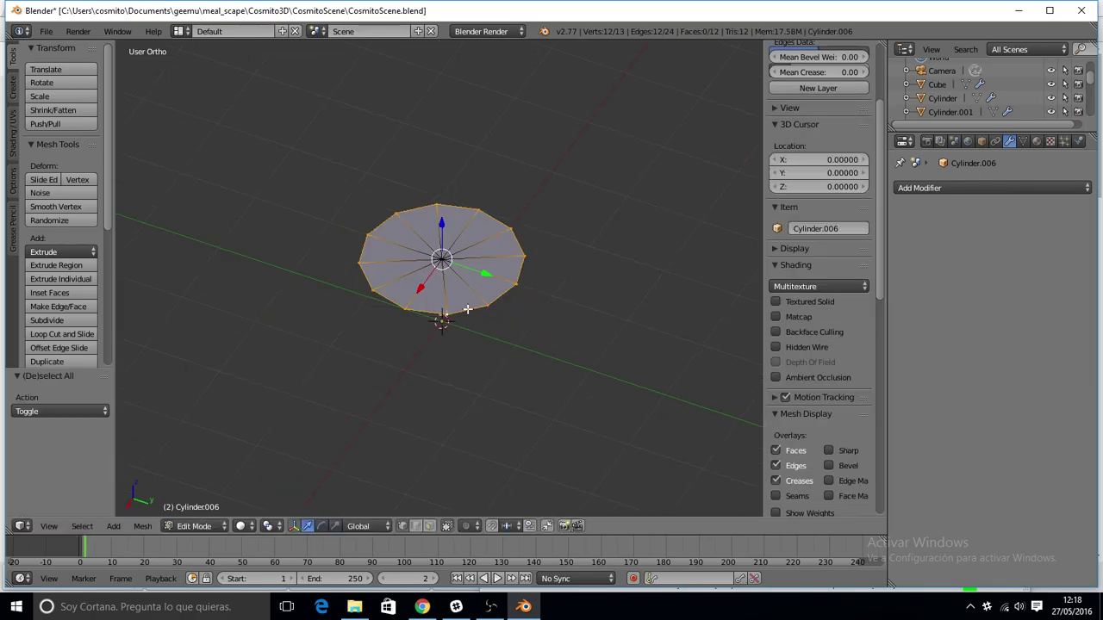
pyautogui.hotkey('shift', 'r')
pyautogui.hotkey('shift', 'r')
pyautogui.hotkey('shift', 'r')
pyautogui.hotkey('shift', 'r')
pyautogui.hotkey('shift', 'r')
pyautogui.hotkey('shift', 'r')
pyautogui.press('e')
pyautogui.press('s')
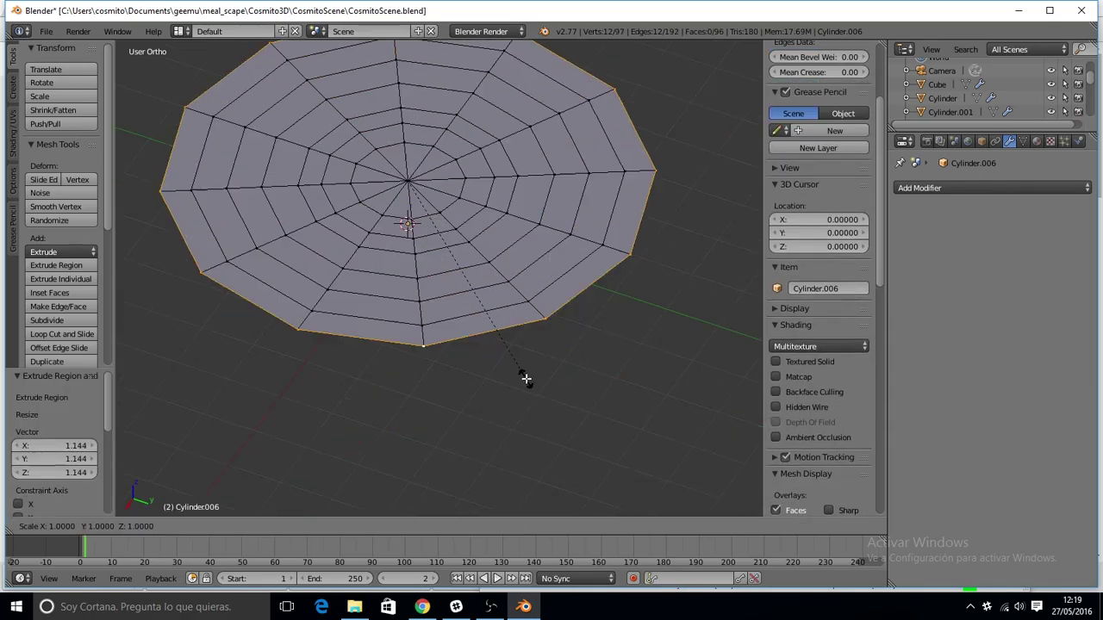
pyautogui.click(540, 423)
# Pull the disc's centre down along Z with proportional editing, forming a shallow dip
pyautogui.press('a')
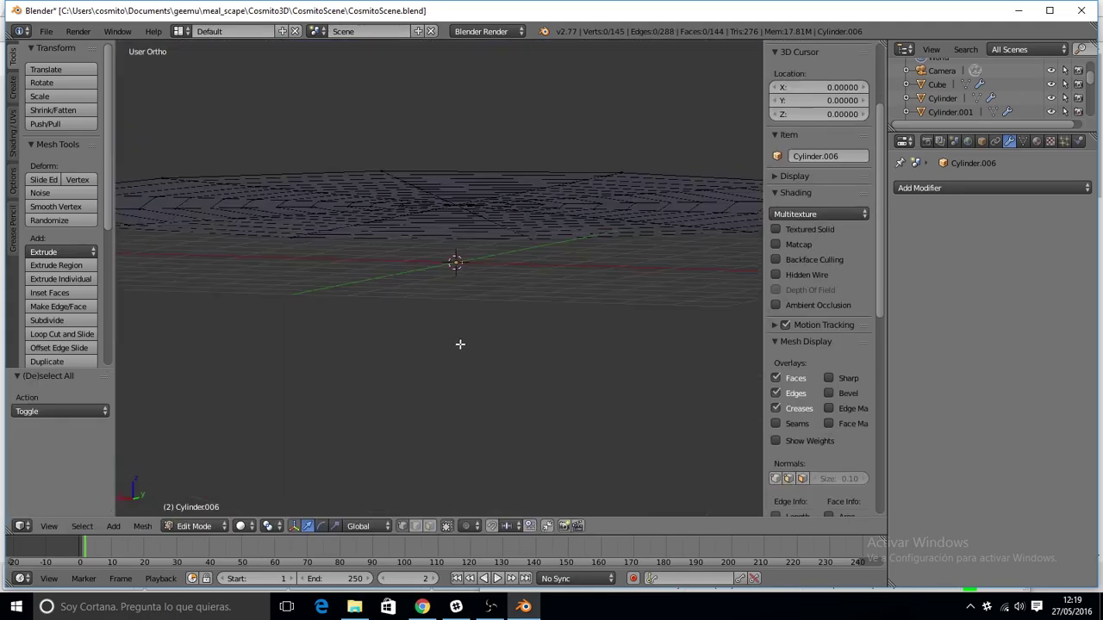
pyautogui.moveTo(458, 344); pyautogui.dragTo(457, 274, button='middle')
pyautogui.keyDown('alt'); pyautogui.rightClick(457, 274); pyautogui.keyUp('alt')
pyautogui.press('a')
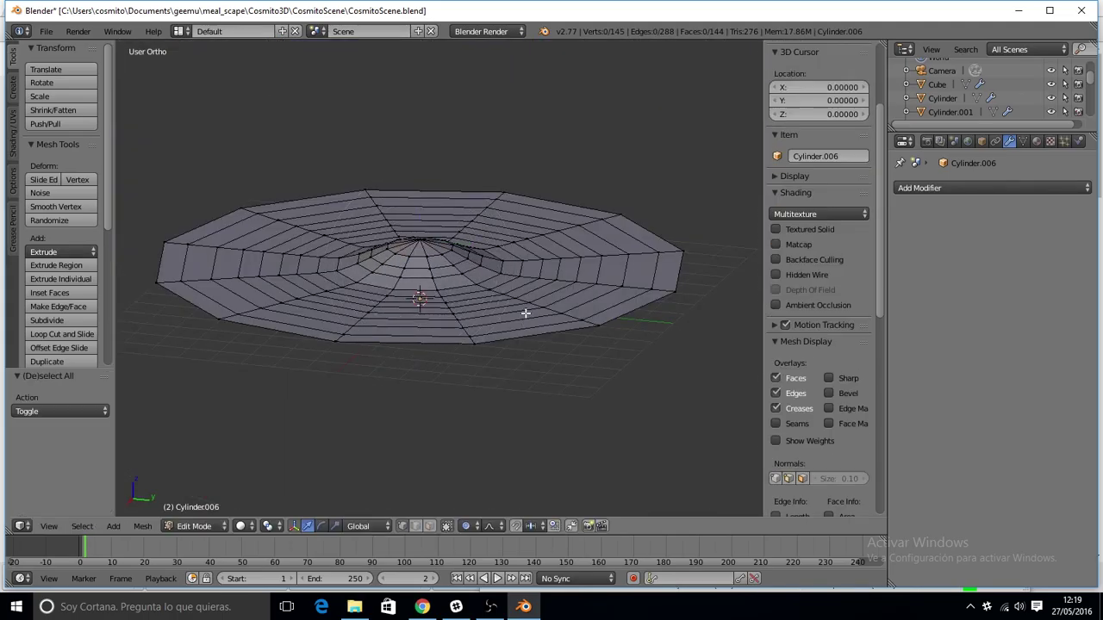
pyautogui.keyDown('alt'); pyautogui.rightClick(523, 317); pyautogui.keyUp('alt')
pyautogui.press('g')
pyautogui.press('z')
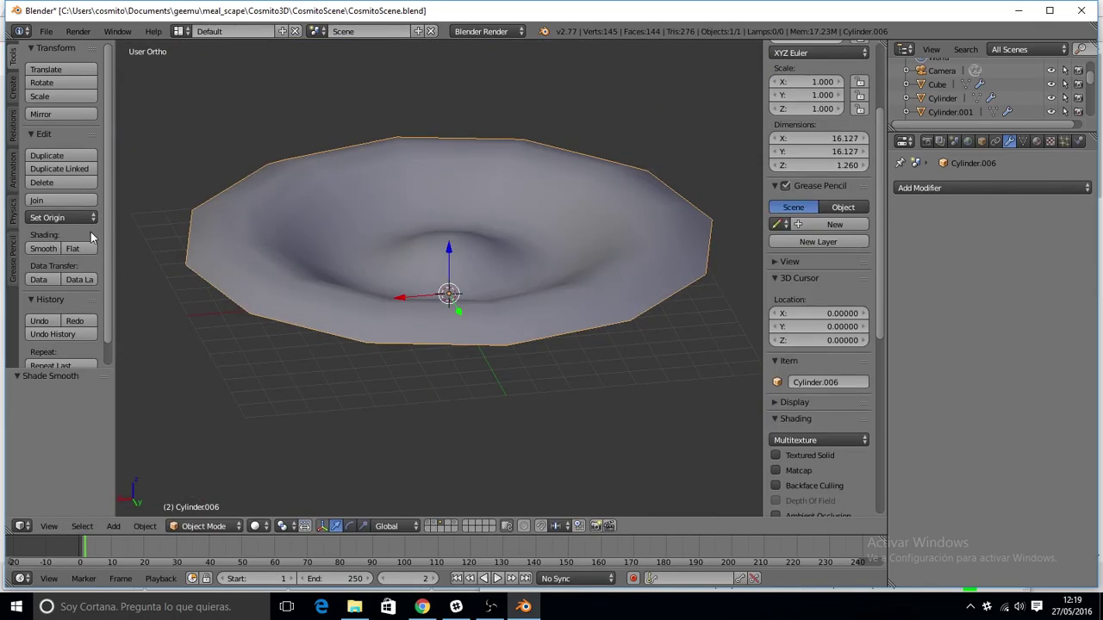
pyautogui.press('Escape')
# In top view, circle-select the dish's outer band of faces
pyautogui.press('a')
pyautogui.press('KP_7')
pyautogui.press('z')
pyautogui.press('c')
pyautogui.moveTo(401, 379)
pyautogui.mouseDown()
pyautogui.moveTo(398, 467)
pyautogui.moveTo(532, 313)
pyautogui.moveTo(259, 320)
pyautogui.mouseUp()
pyautogui.press('Escape')
pyautogui.press('z')
pyautogui.moveTo(259, 320); pyautogui.dragTo(379, 333, button='middle')
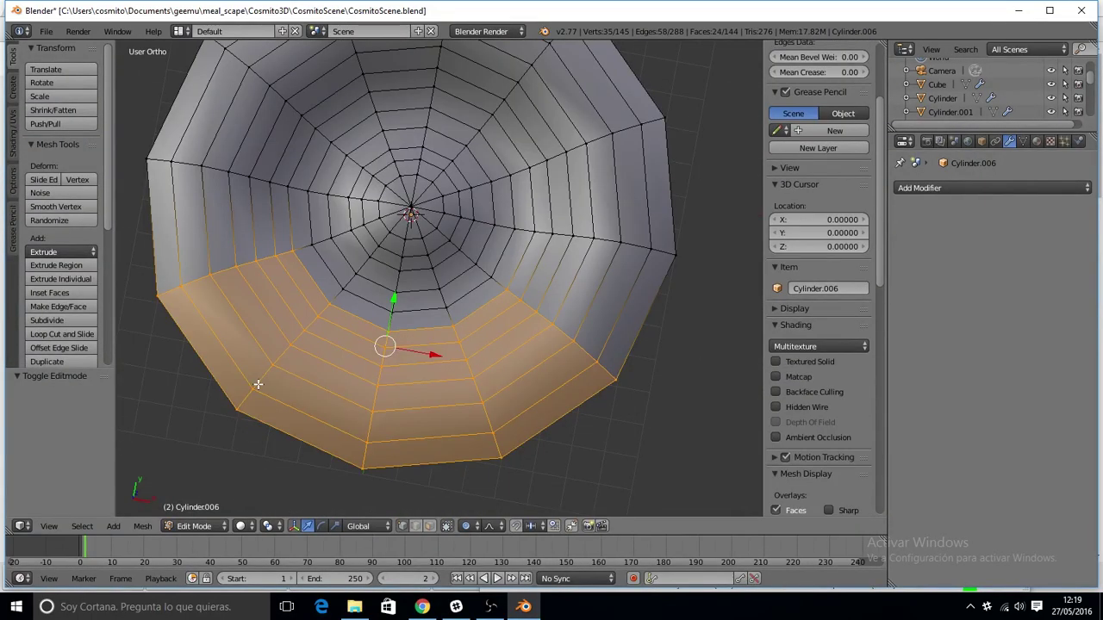
# Delete only the selected faces, then select the camera in top view
pyautogui.press('x')
pyautogui.click(379, 334)
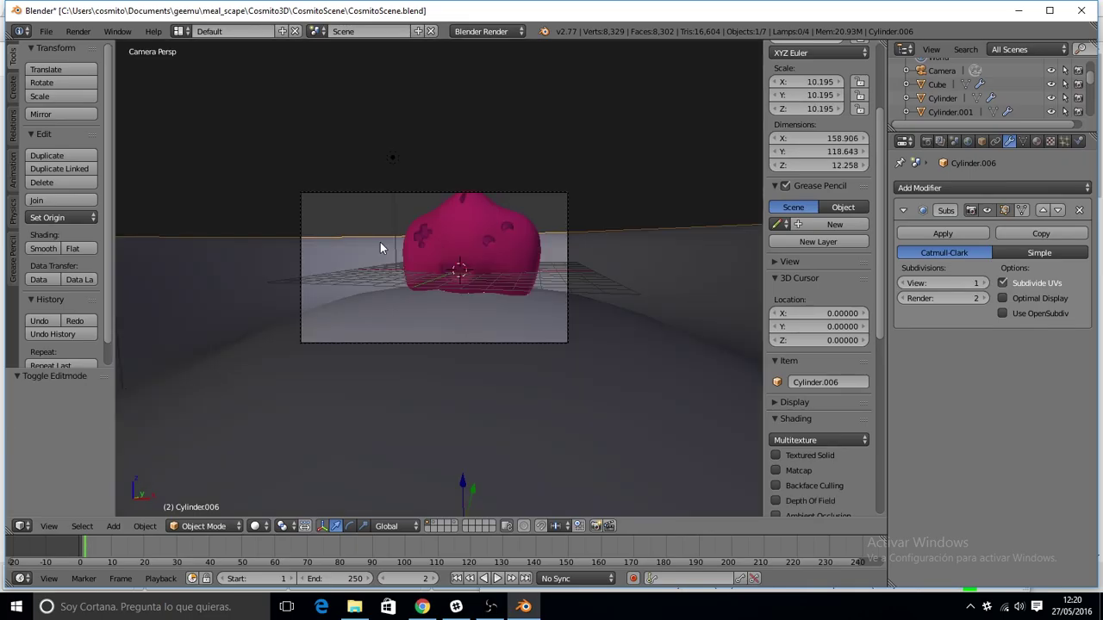
pyautogui.rightClick(392, 342)
pyautogui.press('KP_7')
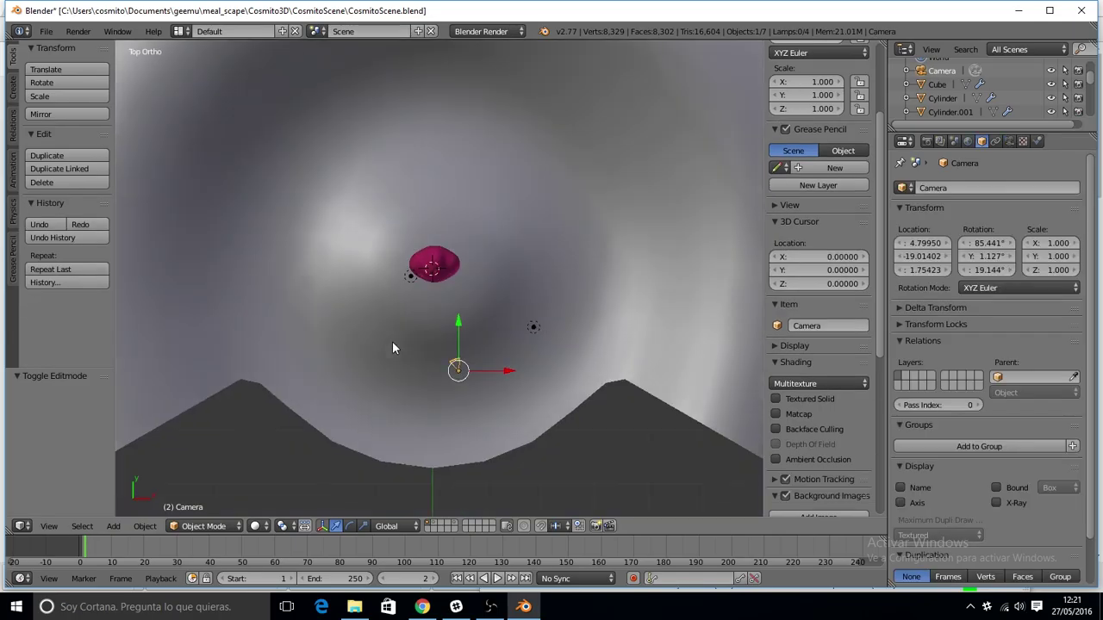
# Rotate and move the camera, checking the framing through the camera view
pyautogui.press('r')
pyautogui.click(583, 313)
pyautogui.press('KP_0')
pyautogui.press('g')
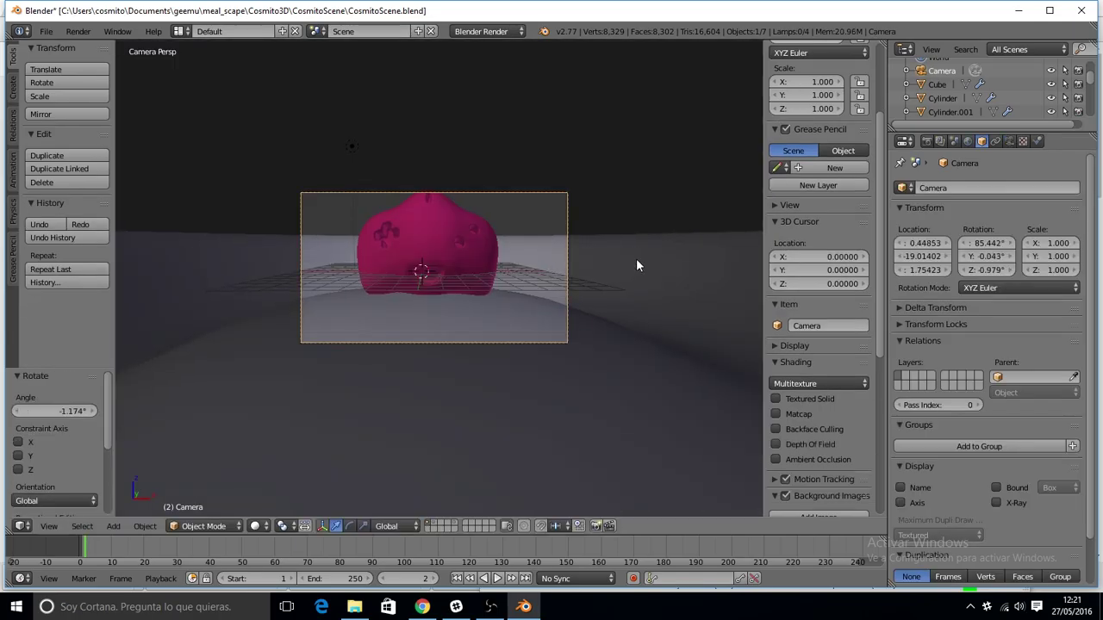
pyautogui.click(601, 199)
pyautogui.press('g')
pyautogui.click(582, 343)
pyautogui.press('KP_3')
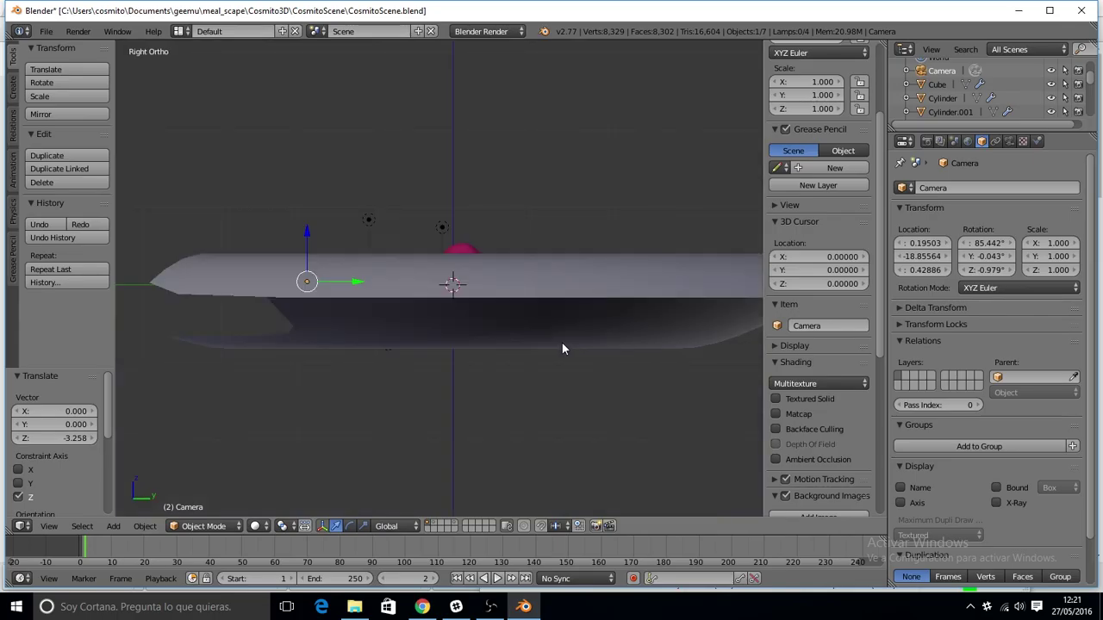
# Fine-tune the camera's tilt and height, then reset its X and Z location to 0
pyautogui.press('r')
pyautogui.click(515, 148)
pyautogui.press('KP_0')
pyautogui.press('z')
pyautogui.press('KP_0')
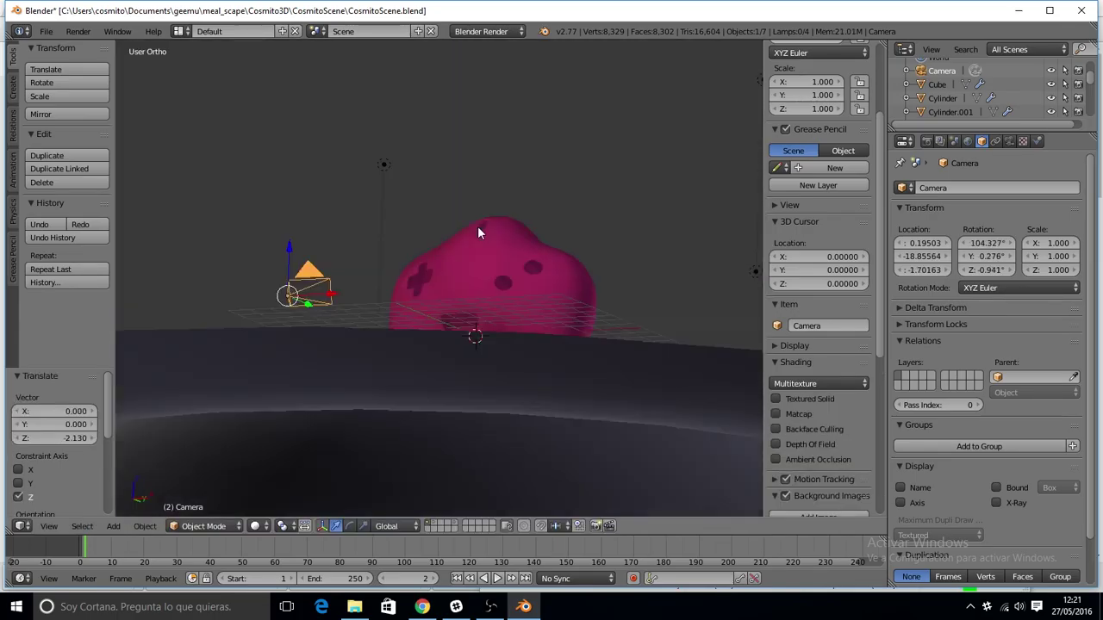
pyautogui.press('z')
pyautogui.press('KP_0')
pyautogui.press('r')
pyautogui.click(478, 219)
pyautogui.press('g')
pyautogui.press('z')
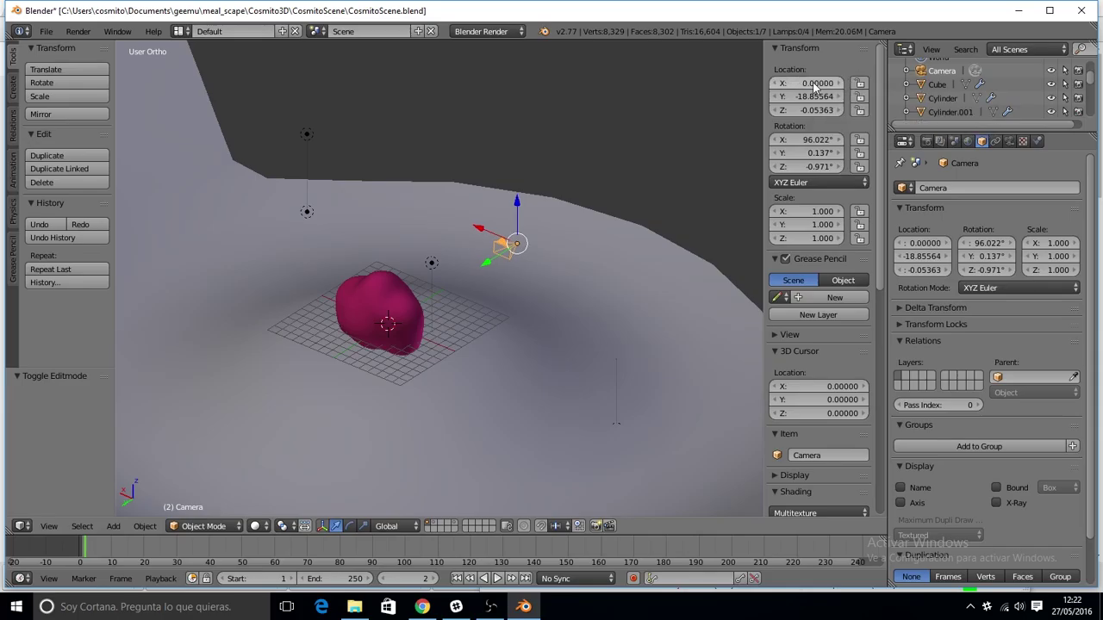
pyautogui.press('BackSpace')
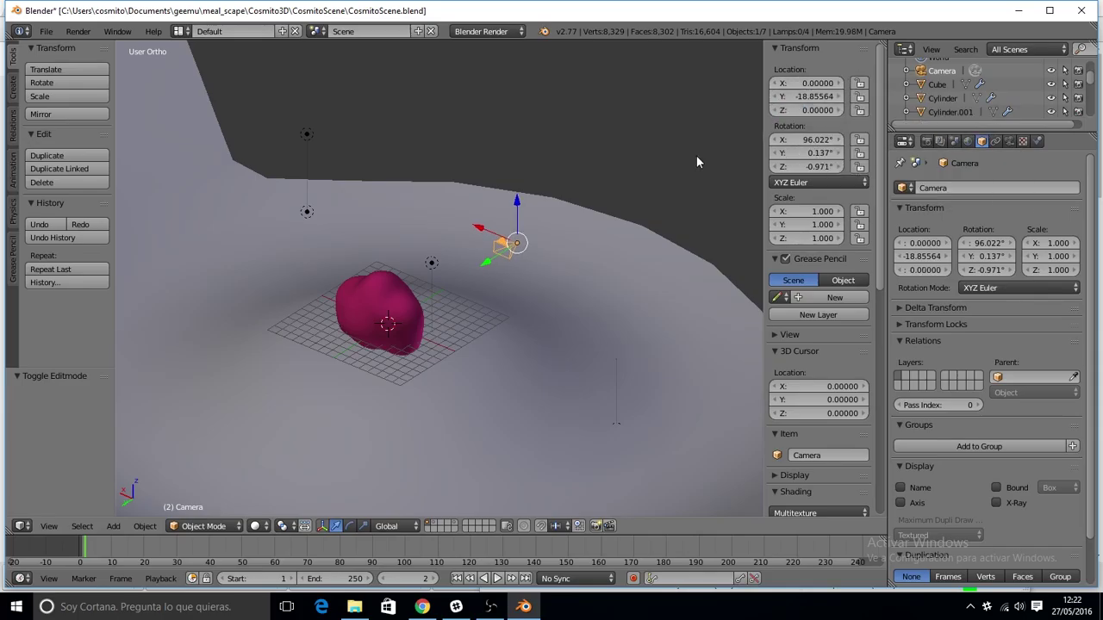
# Move the duplicated tree to layer 1 and enlarge it to 0.953
pyautogui.press('KP_0')
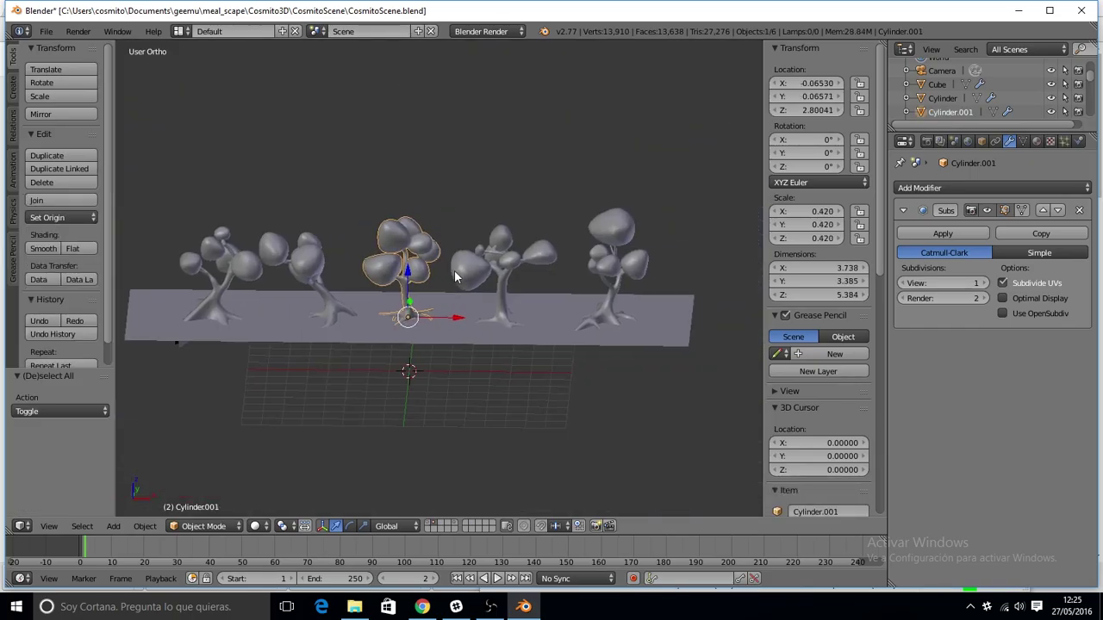
pyautogui.press('m')
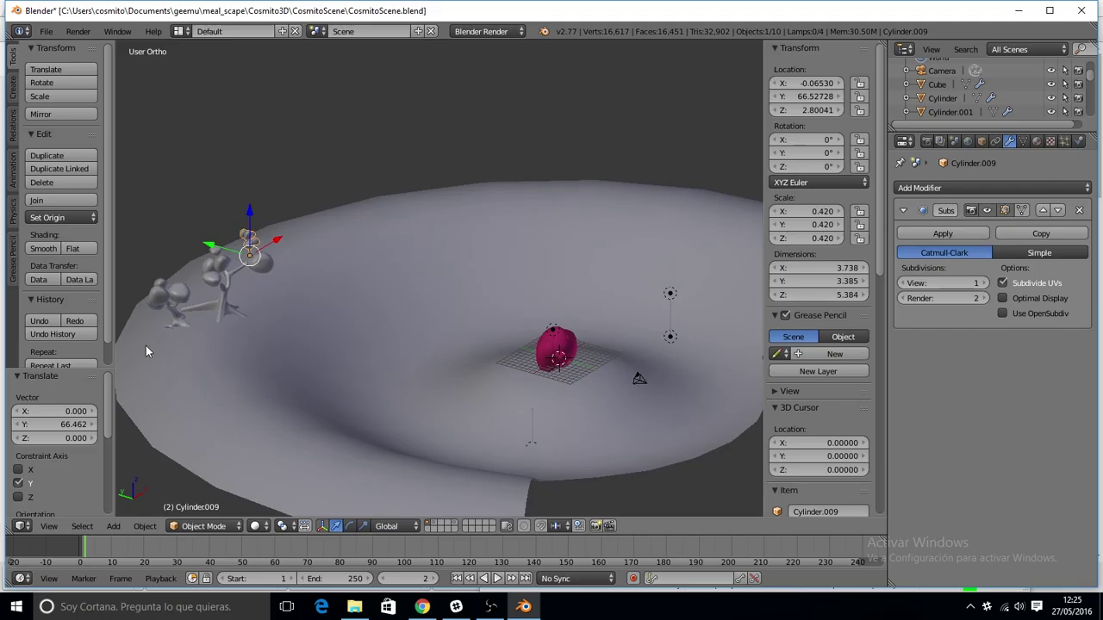
pyautogui.press('s')
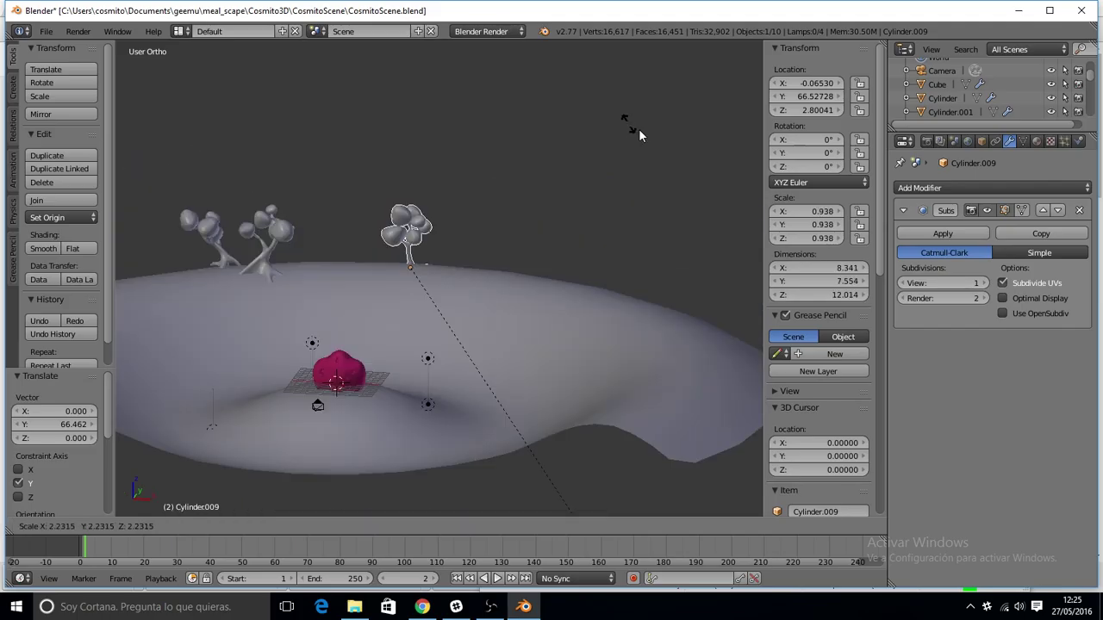
pyautogui.click(638, 135)
# Place the tree behind the character's left side at X -20.86, Y 65.73
pyautogui.scroll(4, 504, 288)
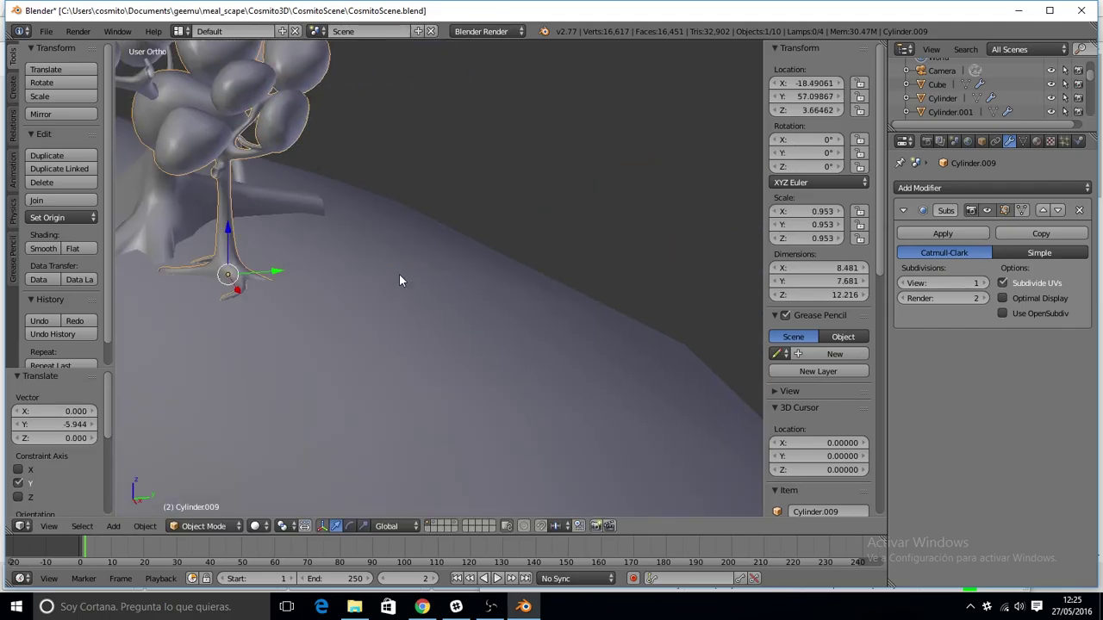
pyautogui.press('KP_0')
pyautogui.press('g')
pyautogui.press('x')
pyautogui.click(585, 326)
pyautogui.press('g')
pyautogui.press('y')
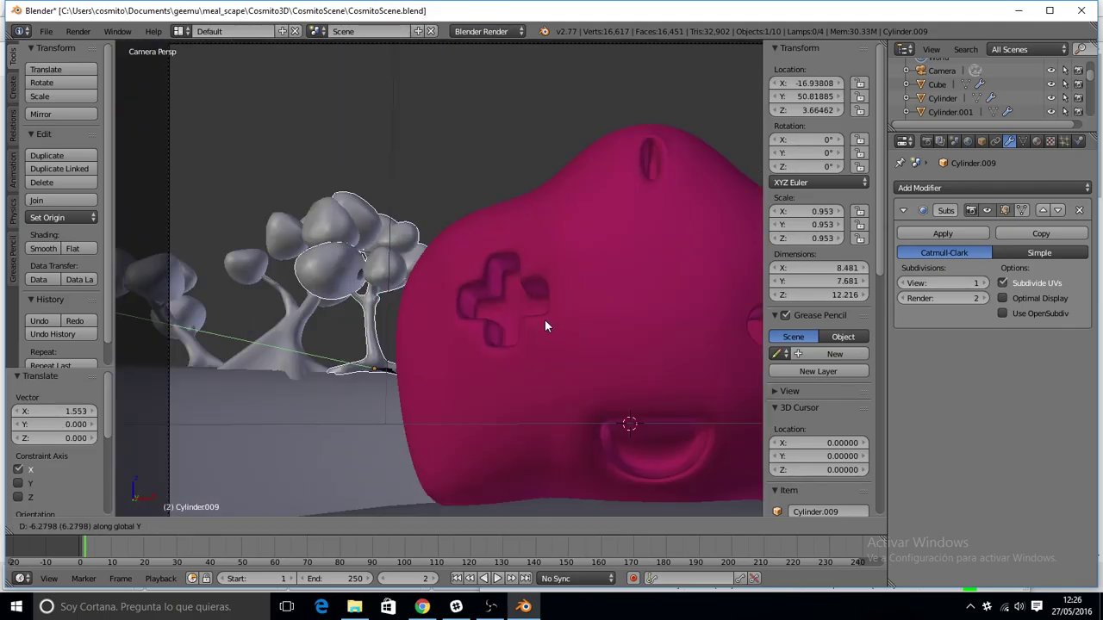
pyautogui.click(552, 383)
# Deselect everything, show layer 2 with the tree row, and select another tree
pyautogui.press('a')
pyautogui.scroll(-2, 427, 334)
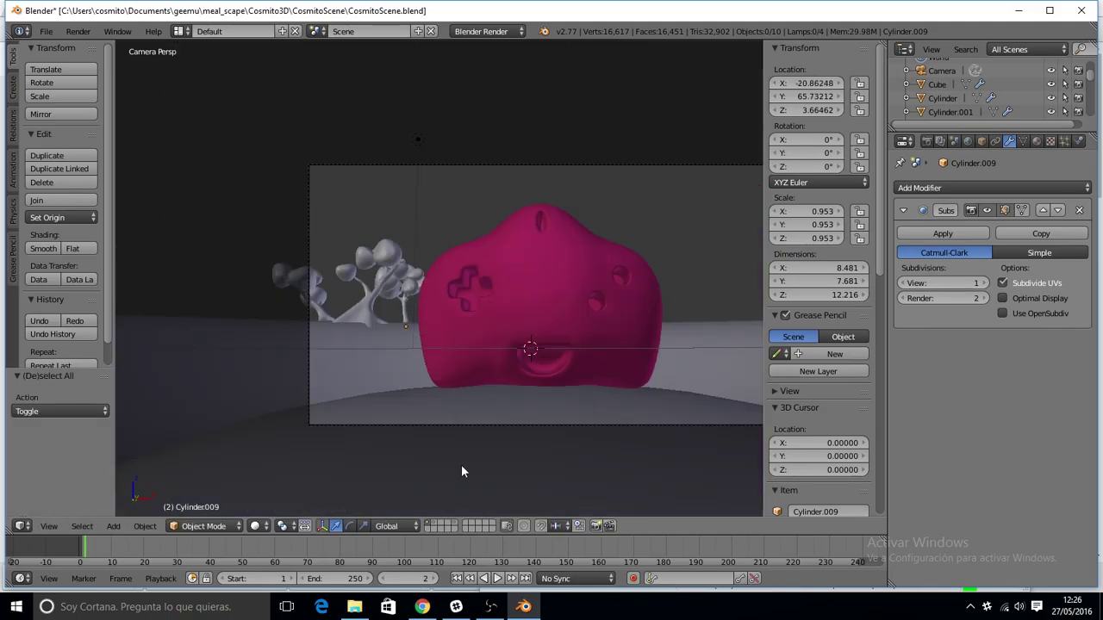
pyautogui.press('2')
pyautogui.keyDown('shift'); pyautogui.moveTo(612, 271); pyautogui.dragTo(410, 311, button='middle'); pyautogui.keyUp('shift')
pyautogui.rightClick(522, 354)
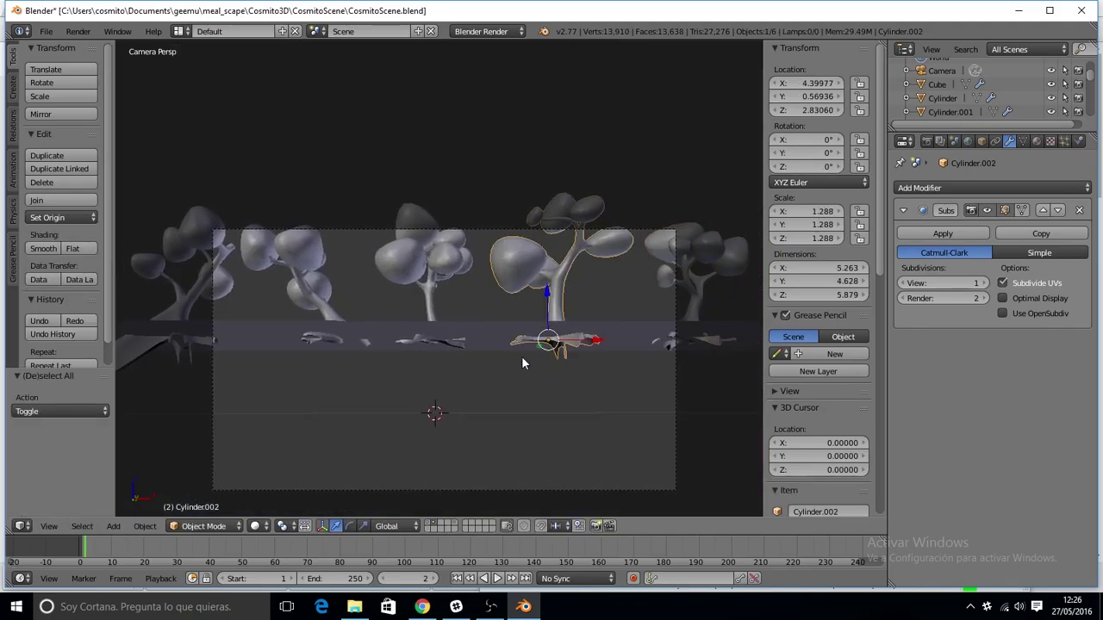
# Send the tree copy to layer 1, slide it along Y in top view, and raise it onto the hill
pyautogui.press('m')
pyautogui.click(588, 345)
pyautogui.press('1')
pyautogui.press('KP_7')
pyautogui.press('g')
pyautogui.press('y')
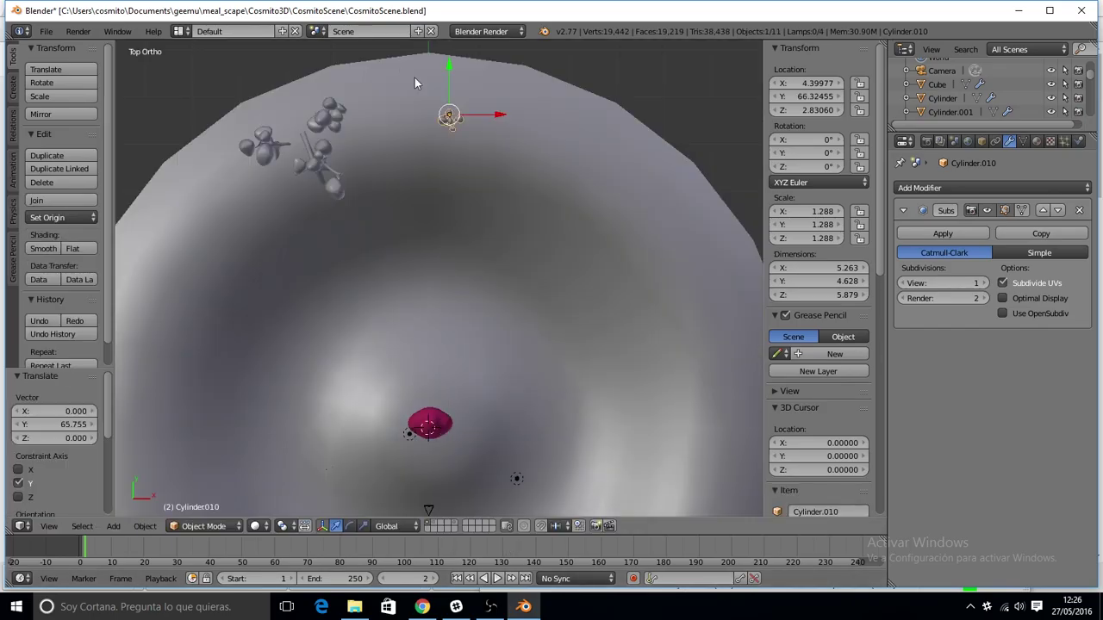
pyautogui.click(400, 61)
pyautogui.moveTo(400, 61); pyautogui.dragTo(435, 204, button='middle')
pyautogui.press('KP_Decimal')
pyautogui.press('g')
pyautogui.press('z')
pyautogui.click(400, 265)
# In camera view, shift the tree copy sideways along X and enlarge it
pyautogui.scroll(-3, 399, 258)
pyautogui.scroll(-2, 346, 270)
pyautogui.press('KP_0')
pyautogui.press('g')
pyautogui.press('x')
pyautogui.click(574, 332)
pyautogui.press('s')
# Duplicate a left-side tree and slide the copy along Y
pyautogui.rightClick(494, 499)
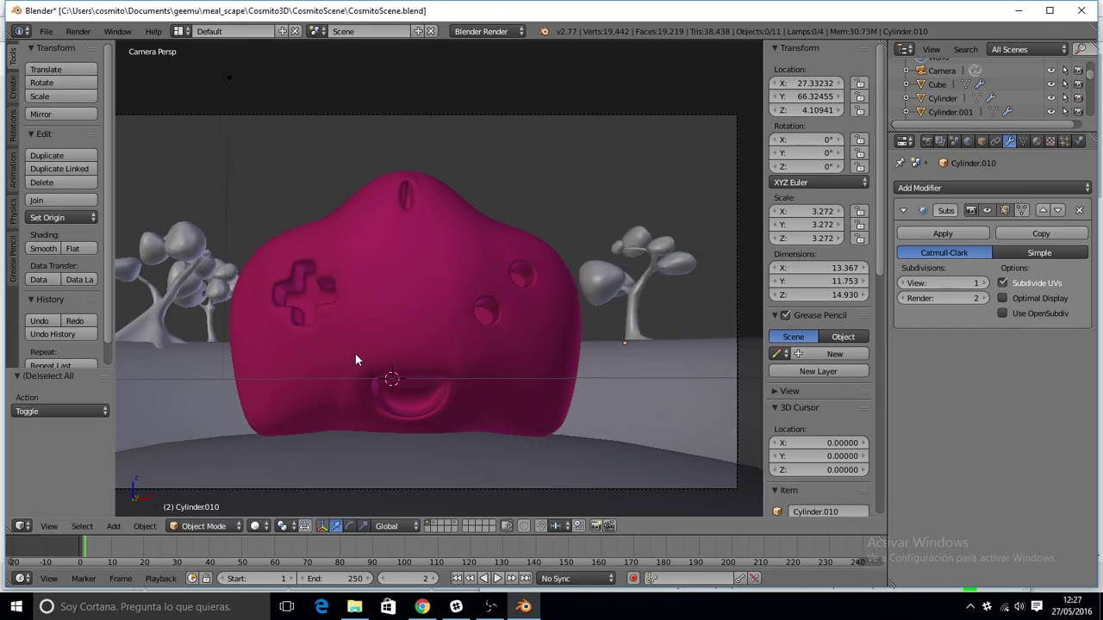
pyautogui.keyDown('ctrl'); pyautogui.scroll(5, 355, 353); pyautogui.keyUp('ctrl')
pyautogui.rightClick(337, 311)
pyautogui.hotkey('shift', 'd')
pyautogui.press('y')
pyautogui.click(297, 307)
# Shift the left copy sideways along X and turn it around the vertical axis
pyautogui.keyDown('ctrl'); pyautogui.scroll(-5, 379, 323); pyautogui.keyUp('ctrl')
pyautogui.press('g')
pyautogui.press('x')
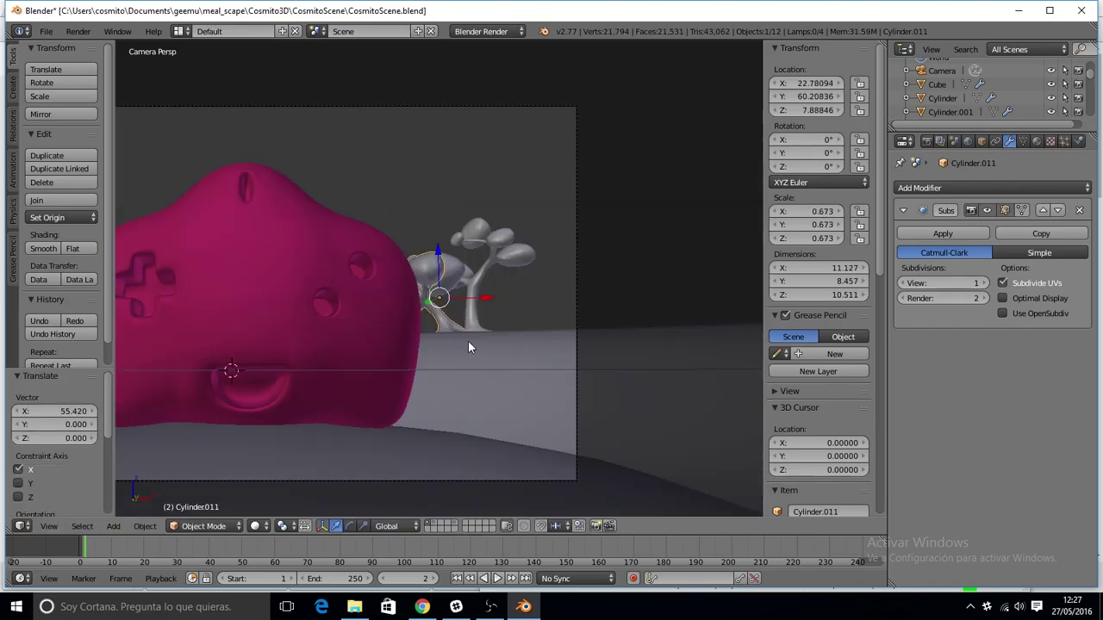
pyautogui.click(521, 340)
pyautogui.press('r')
pyautogui.press('z')
pyautogui.scroll(3, 615, 319)
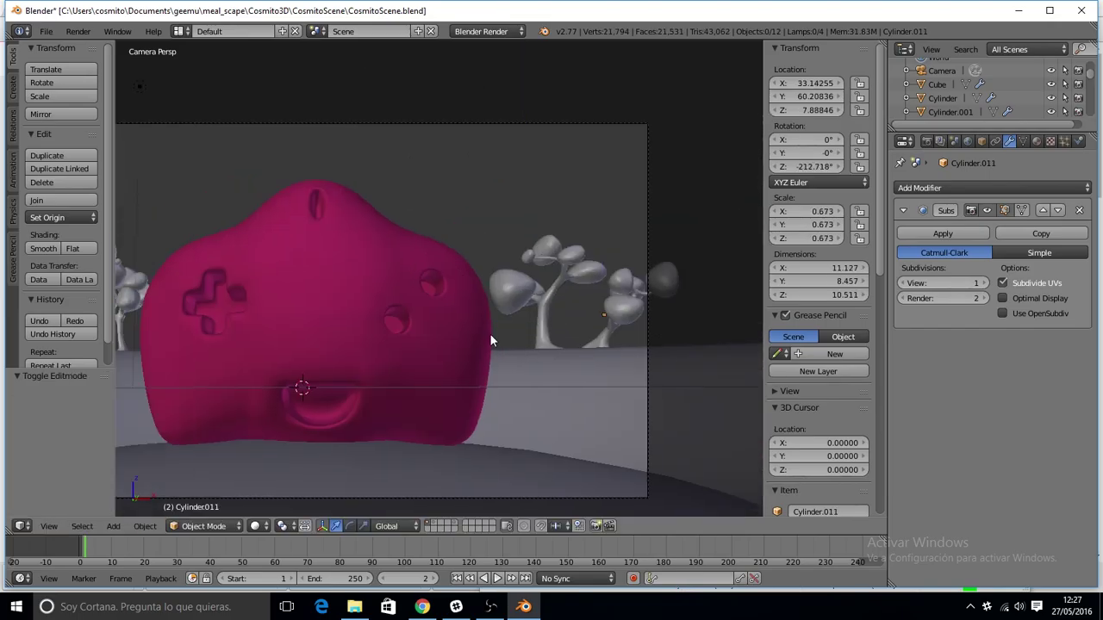
pyautogui.keyDown('ctrl'); pyautogui.scroll(-5, 492, 336); pyautogui.keyUp('ctrl')
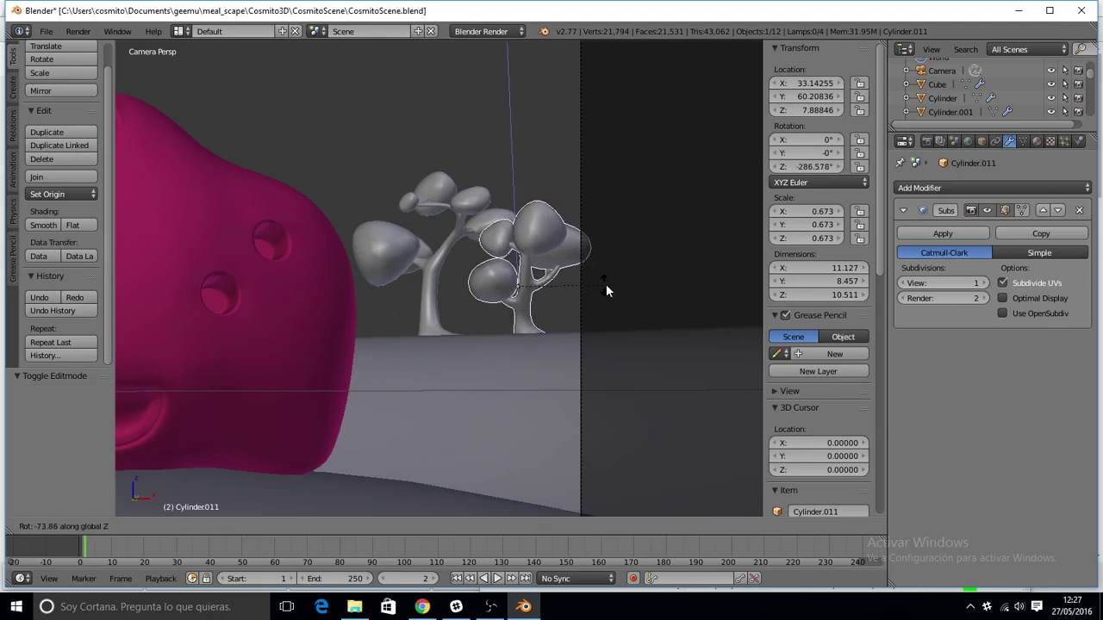
pyautogui.click(584, 292)
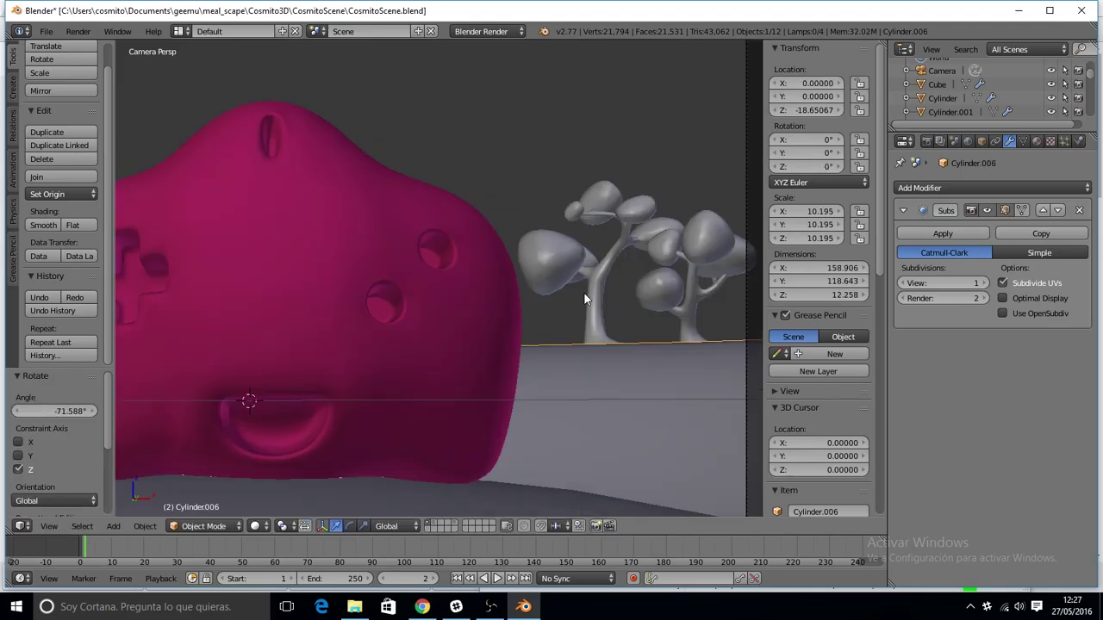
# Duplicate another tree and place the copy further right along X
pyautogui.keyDown('ctrl'); pyautogui.scroll(-5, 584, 292); pyautogui.keyUp('ctrl')
pyautogui.rightClick(443, 369)
pyautogui.hotkey('shift', 'd')
pyautogui.press('x')
pyautogui.click(750, 326)
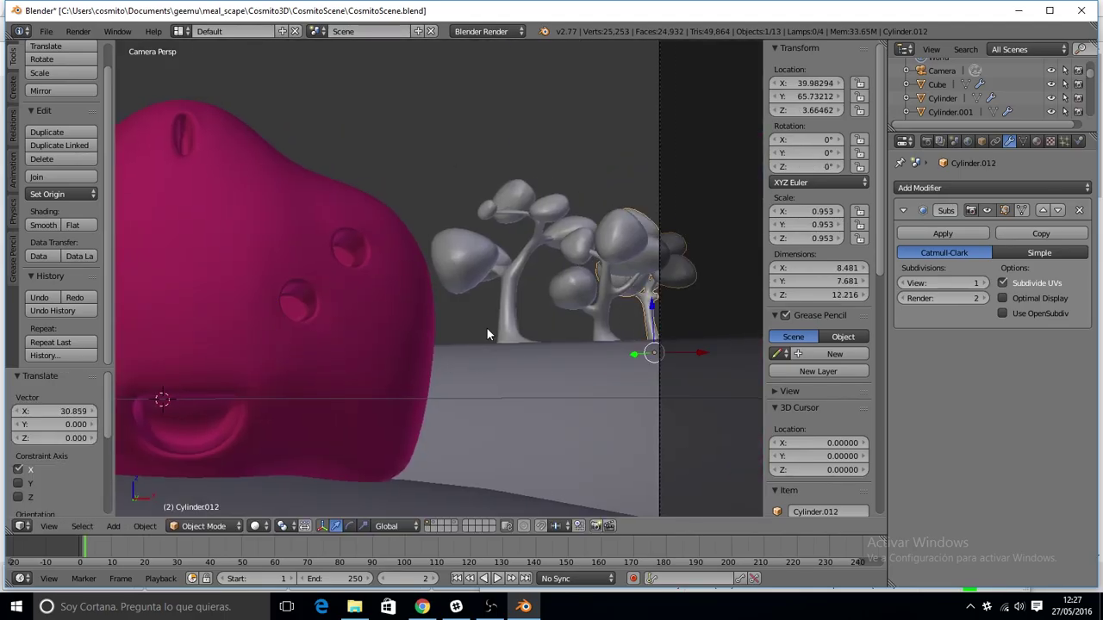
# Select a tree behind the character and move it along Y
pyautogui.press('a')
pyautogui.keyDown('ctrl'); pyautogui.scroll(5, 466, 370); pyautogui.keyUp('ctrl')
pyautogui.rightClick(443, 411)
pyautogui.scroll(-3, 431, 405)
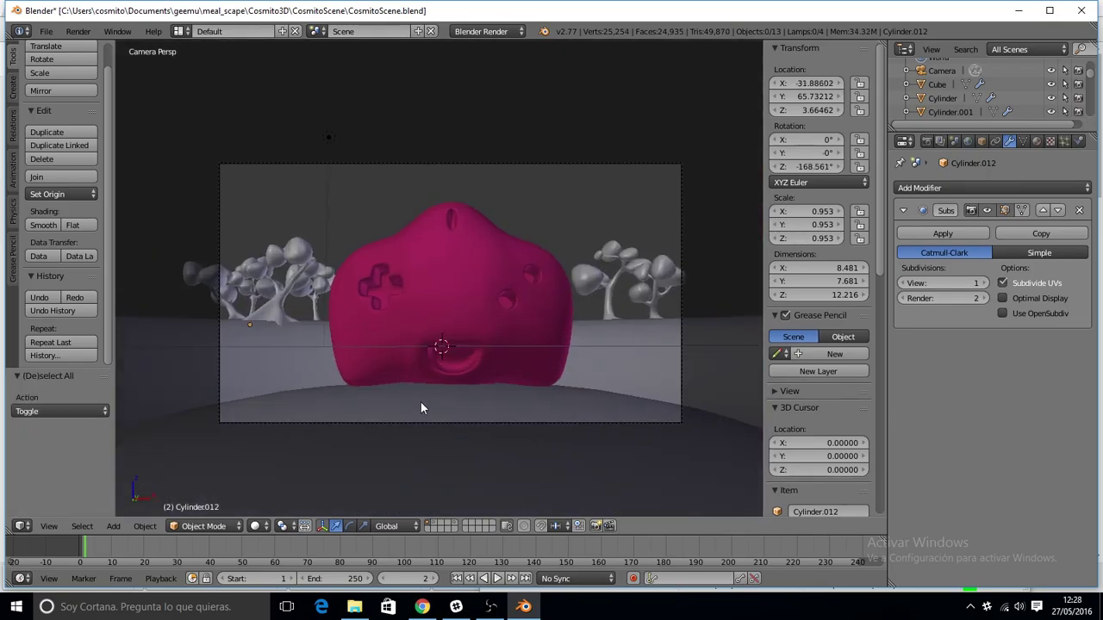
pyautogui.rightClick(627, 352)
pyautogui.press('g')
pyautogui.press('y')
pyautogui.click(641, 361)
# Duplicate that background tree, rotate the copy around Z, and select another tree behind the character
pyautogui.hotkey('shift', 'd')
pyautogui.press('r')
pyautogui.press('z')
pyautogui.click(613, 338)
pyautogui.scroll(5, 507, 360)
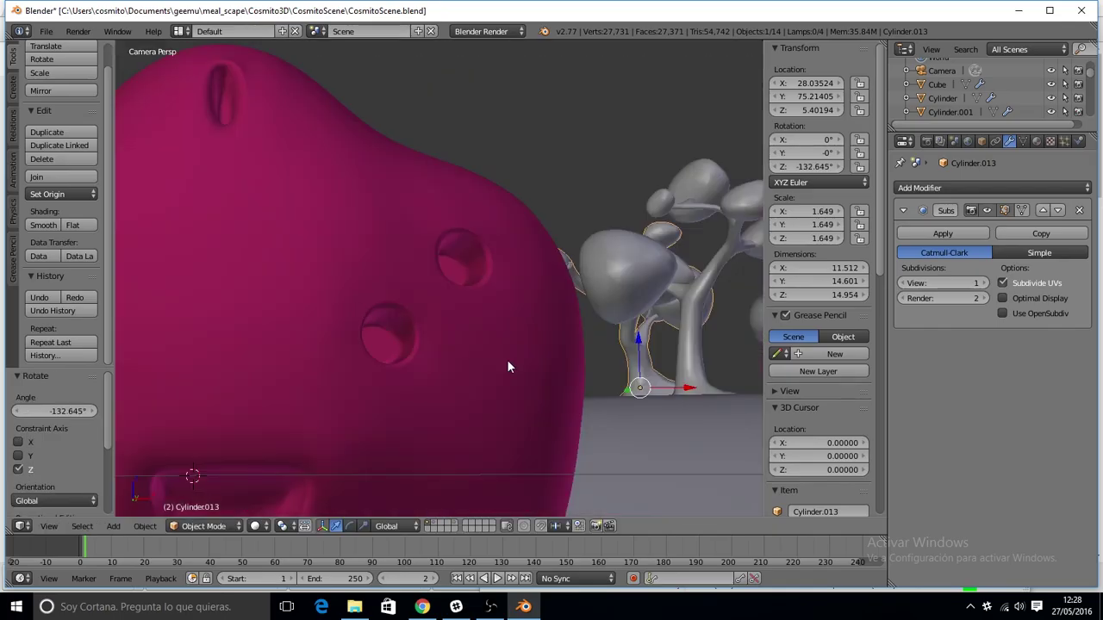
pyautogui.press('g')
pyautogui.press('Escape')
pyautogui.press('a')
pyautogui.scroll(-4, 563, 375)
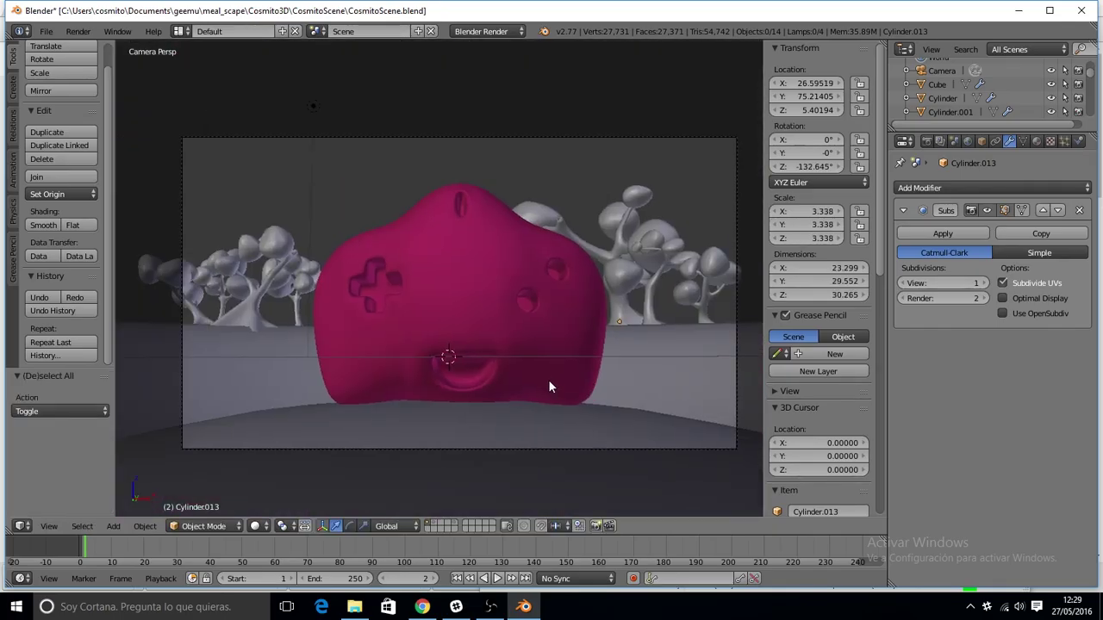
pyautogui.rightClick(654, 358)
pyautogui.scroll(-3, 628, 353)
# Move a spare tree from the other layer onto layer 1 with the character
pyautogui.rightClick(649, 274)
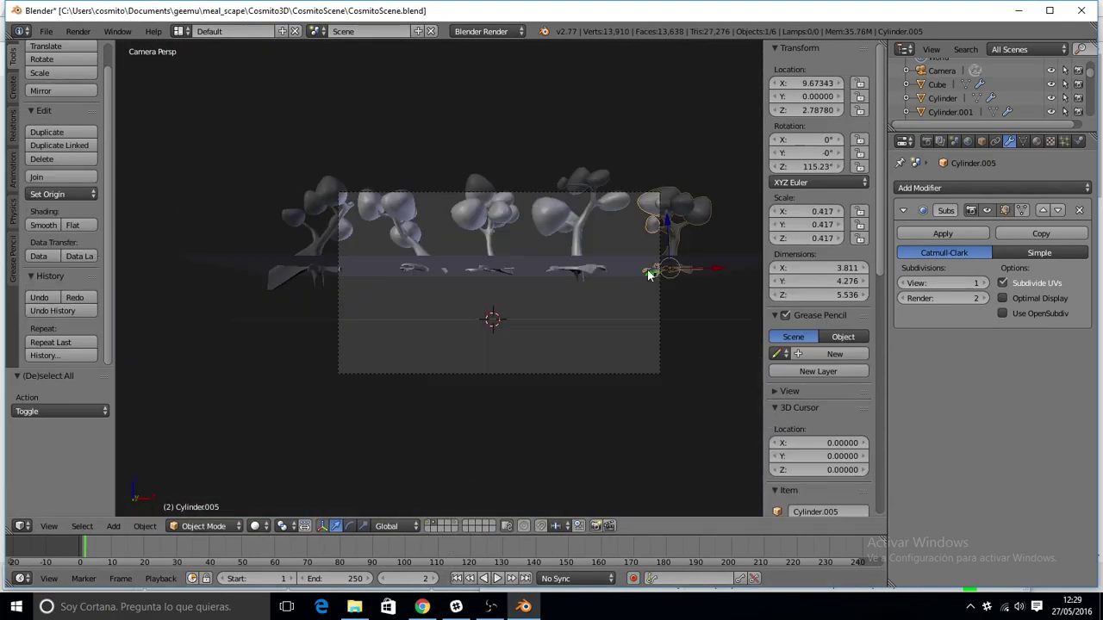
pyautogui.press('m')
pyautogui.click(684, 293)
pyautogui.press('1')
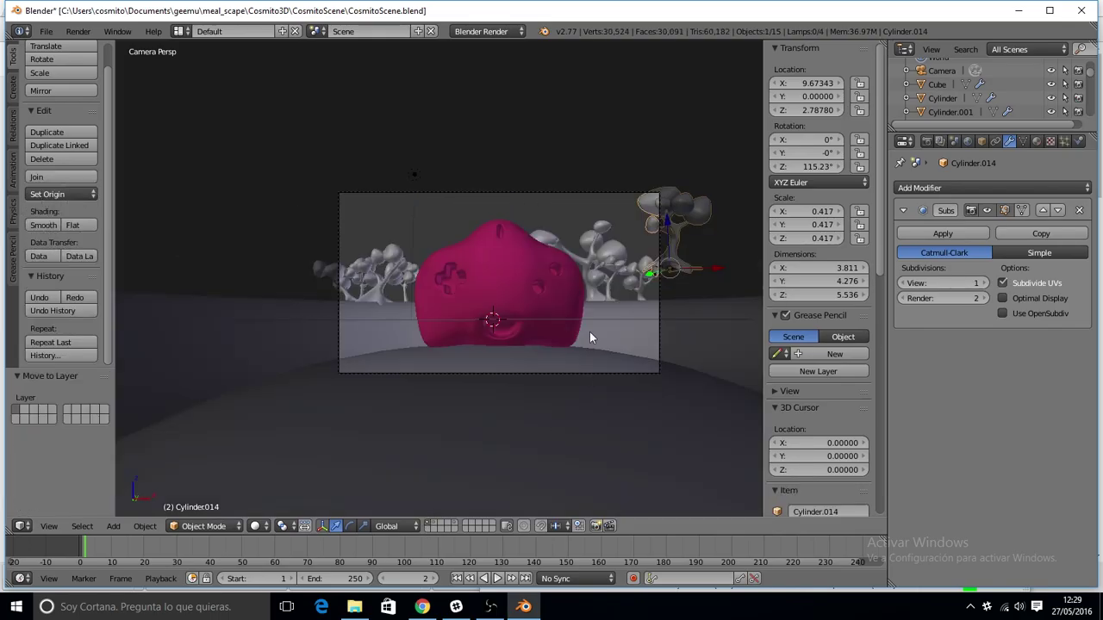
pyautogui.press('KP_0')
pyautogui.moveTo(430, 359); pyautogui.dragTo(574, 383, button='middle')
# Scale the moved tree down to 0.753 and reposition it on the hill
pyautogui.press('s')
pyautogui.click(531, 388)
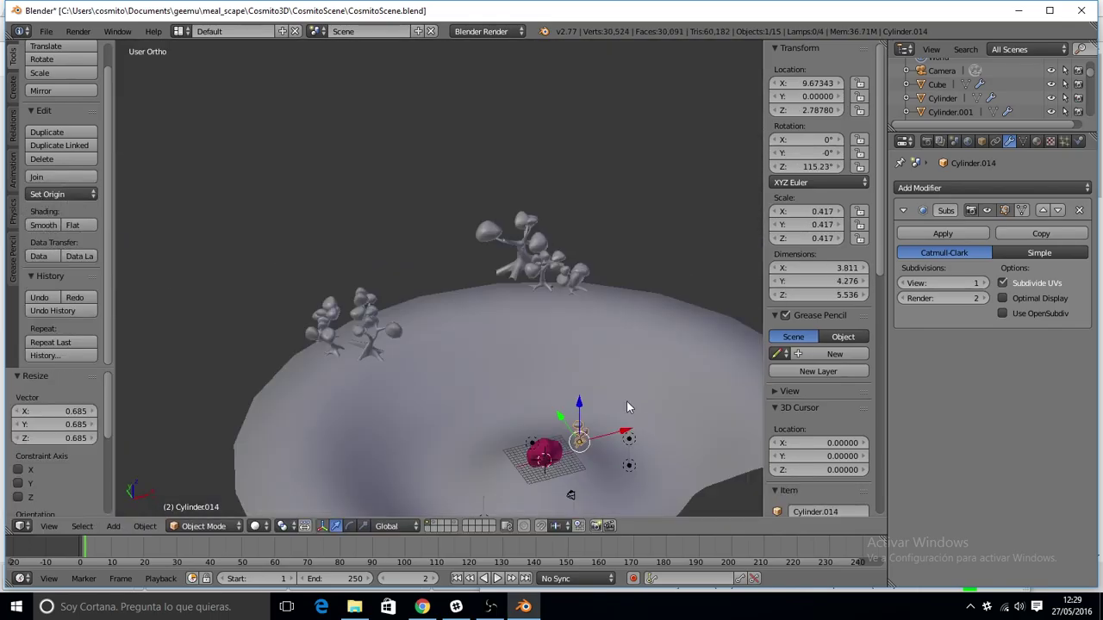
pyautogui.scroll(5, 626, 401)
pyautogui.press('g')
pyautogui.click(467, 287)
pyautogui.scroll(-4, 550, 372)
pyautogui.scroll(4, 566, 432)
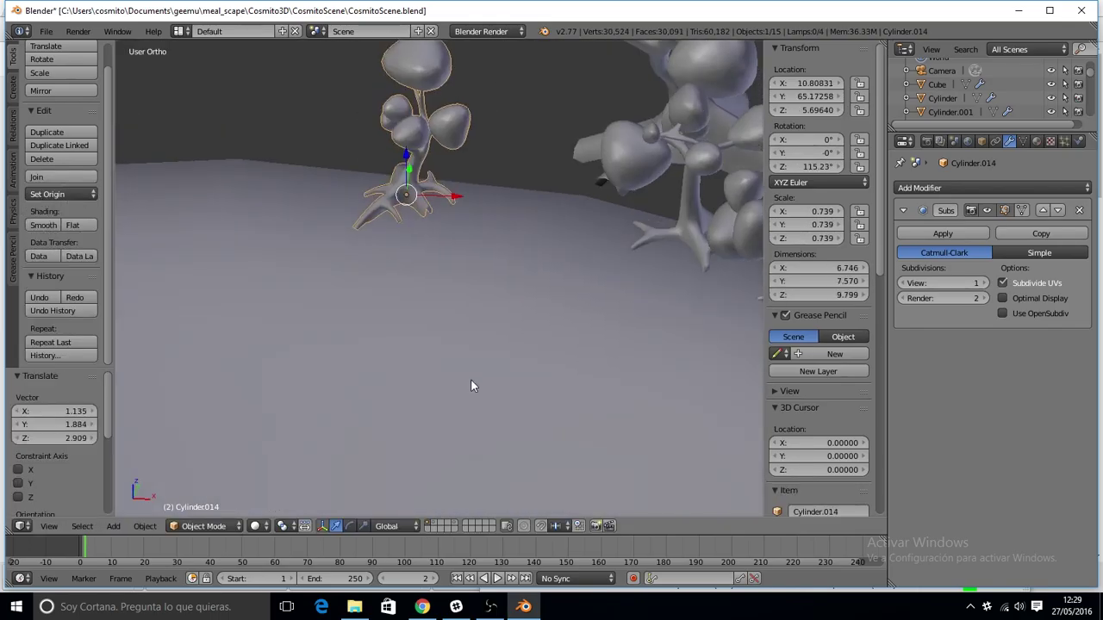
pyautogui.moveTo(470, 378)
pyautogui.mouseDown(button='middle')
pyautogui.moveTo(761, 335)
pyautogui.moveTo(476, 431)
pyautogui.moveTo(578, 386)
pyautogui.moveTo(359, 286)
pyautogui.moveTo(383, 311)
pyautogui.mouseUp(button='middle')
# In camera view, slide the small tree along X just right of the character
pyautogui.press('KP_0')
pyautogui.press('g')
pyautogui.press('x')
pyautogui.click(543, 356)
pyautogui.press('g')
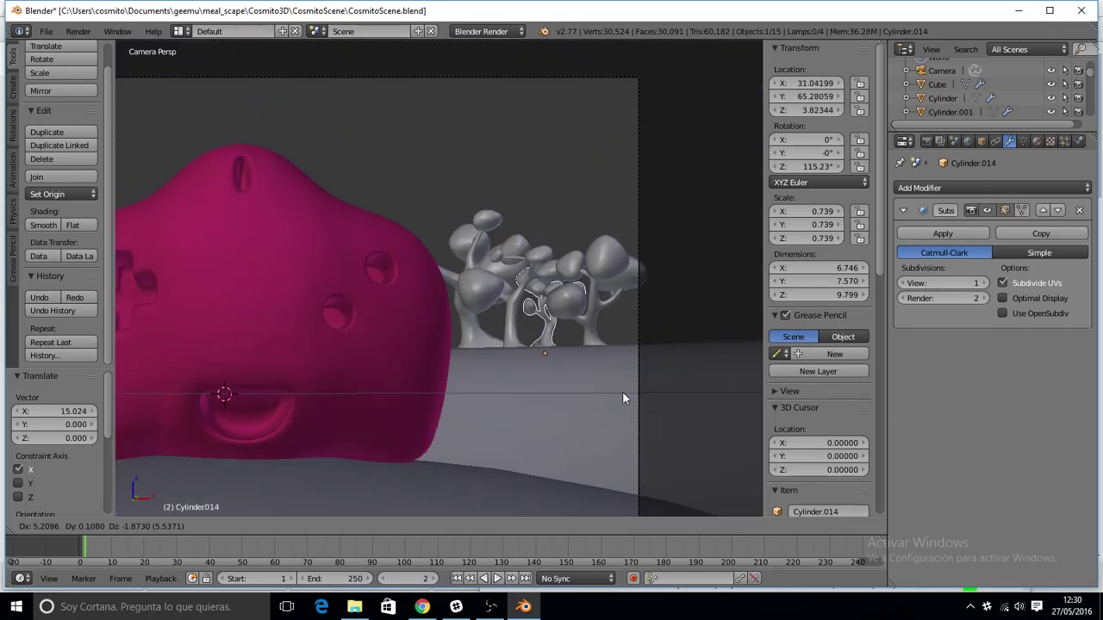
pyautogui.click(623, 394)
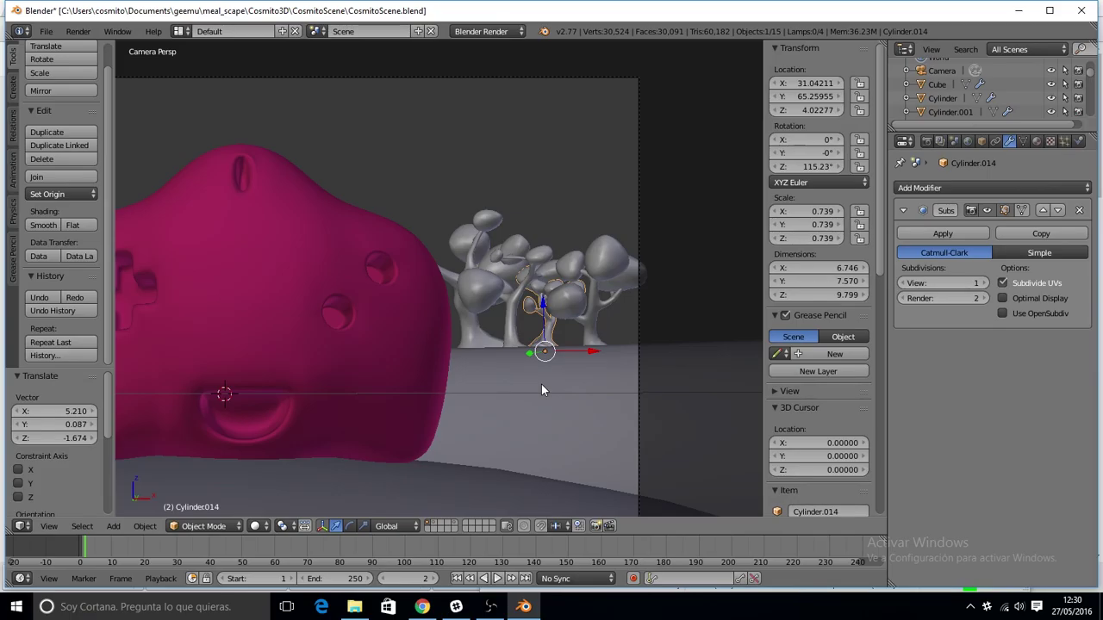
# Lower the tree on the far hilltop along Z and make it slightly larger
pyautogui.press('a')
pyautogui.rightClick(559, 354)
pyautogui.moveTo(560, 355); pyautogui.dragTo(688, 452, button='middle')
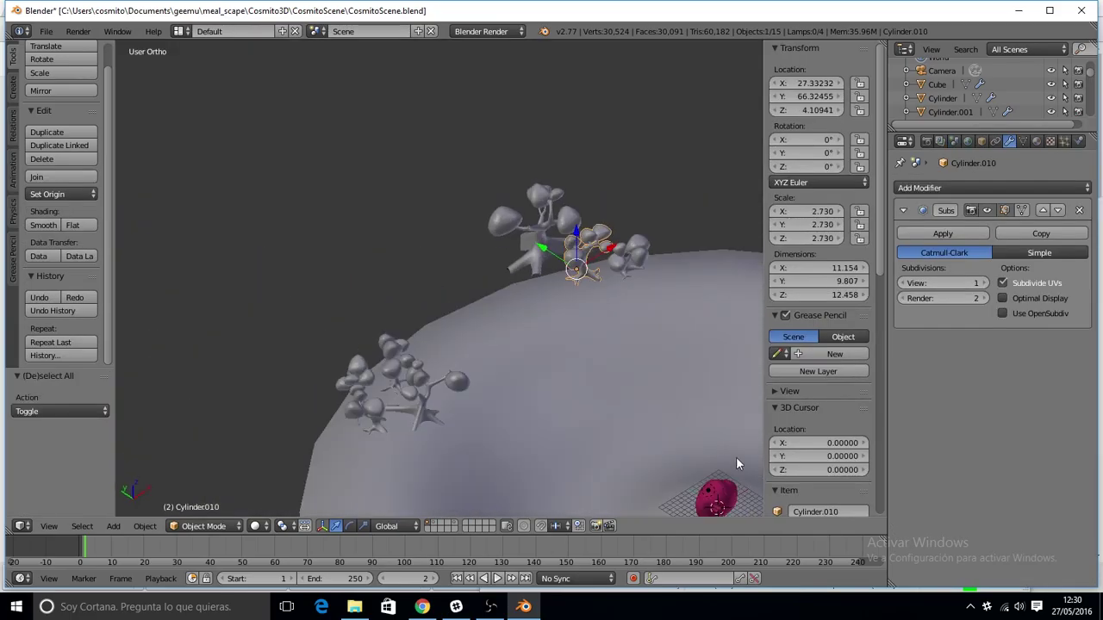
pyautogui.press('g')
pyautogui.press('z')
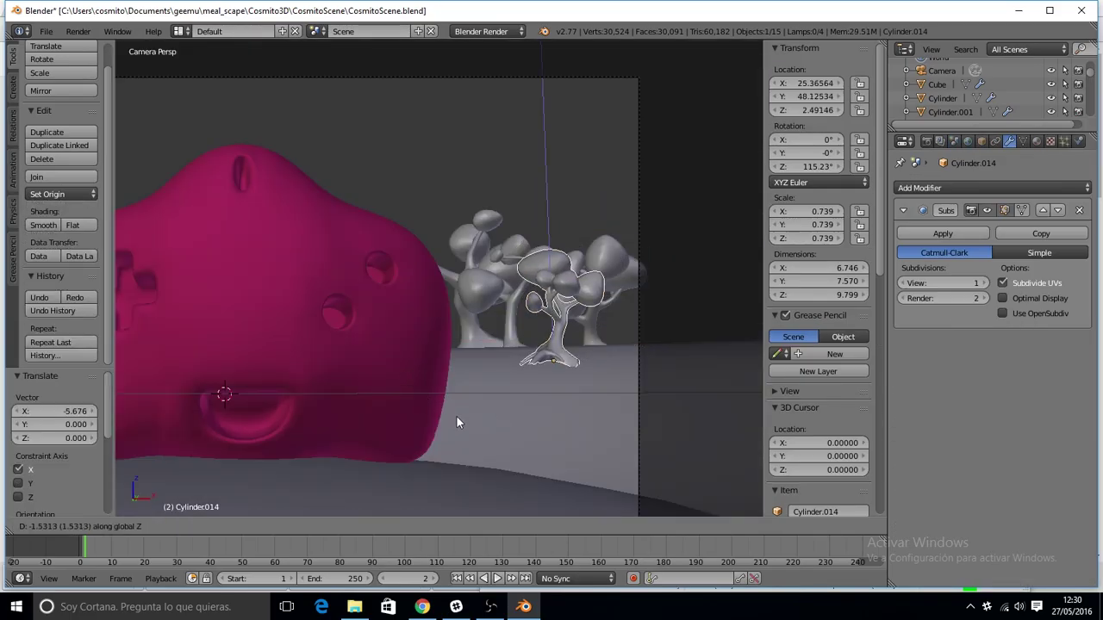
pyautogui.click(450, 433)
pyautogui.press('s')
pyautogui.click(586, 393)
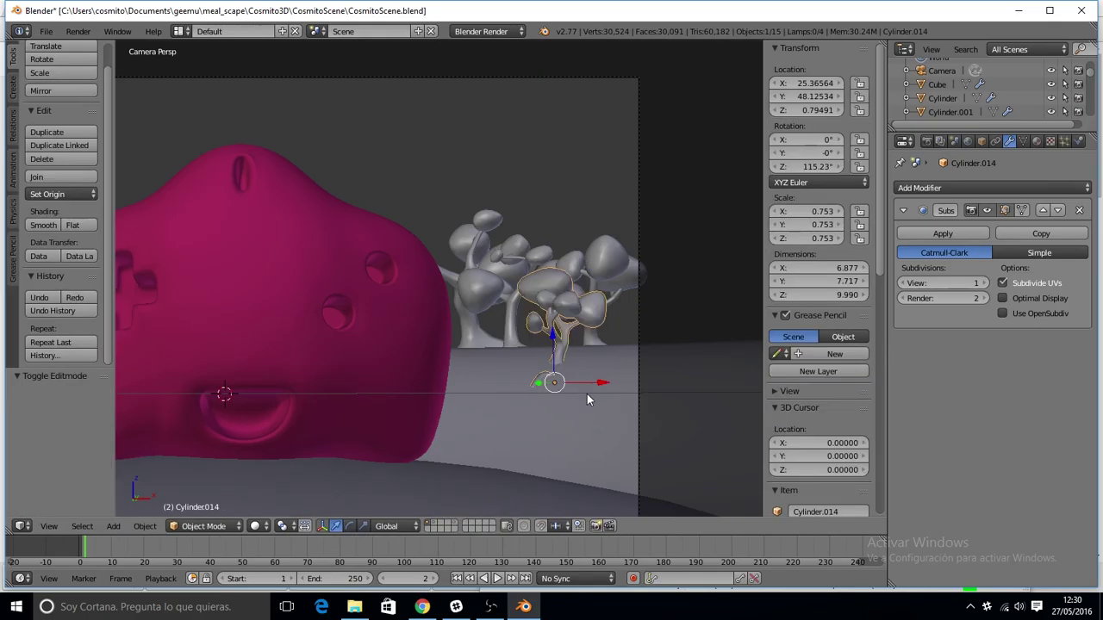
# Try resizing another tree behind the character, then undo the change
pyautogui.press('a')
pyautogui.scroll(-3, 644, 363)
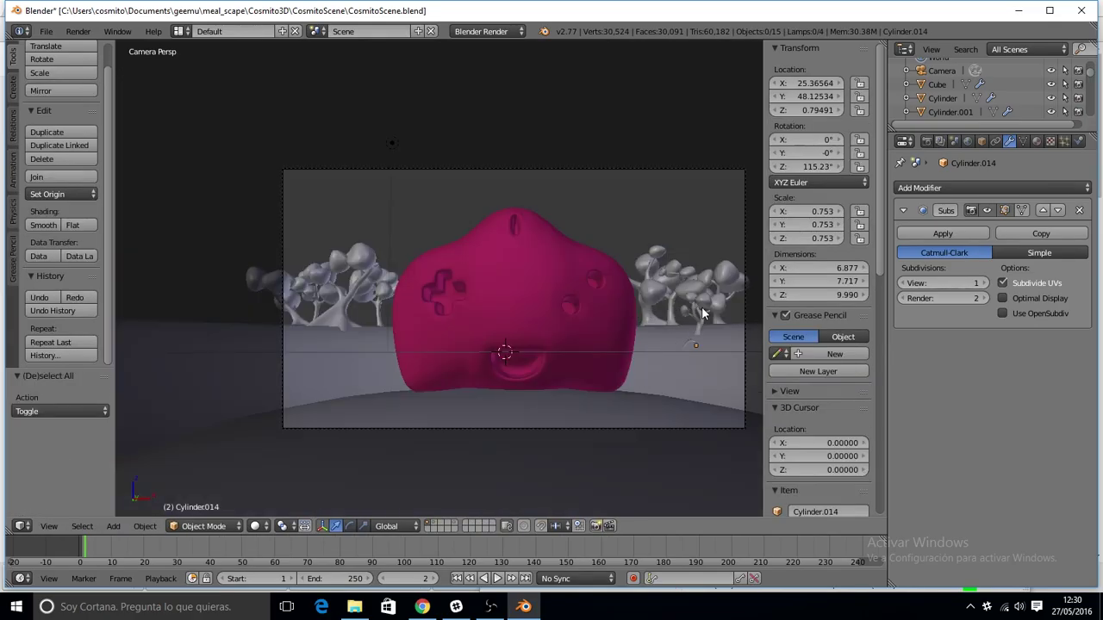
pyautogui.rightClick(664, 355)
pyautogui.scroll(5, 664, 355)
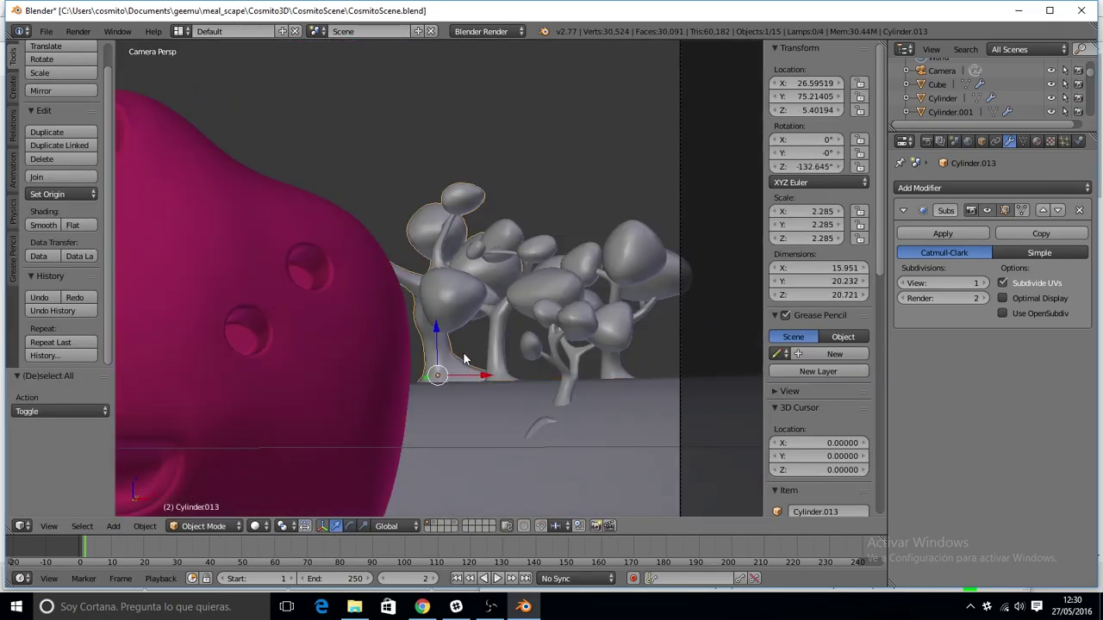
pyautogui.press('s')
pyautogui.click(566, 345)
pyautogui.hotkey('ctrl', 'z')
pyautogui.hotkey('ctrl', 'z')
pyautogui.scroll(-3, 531, 371)
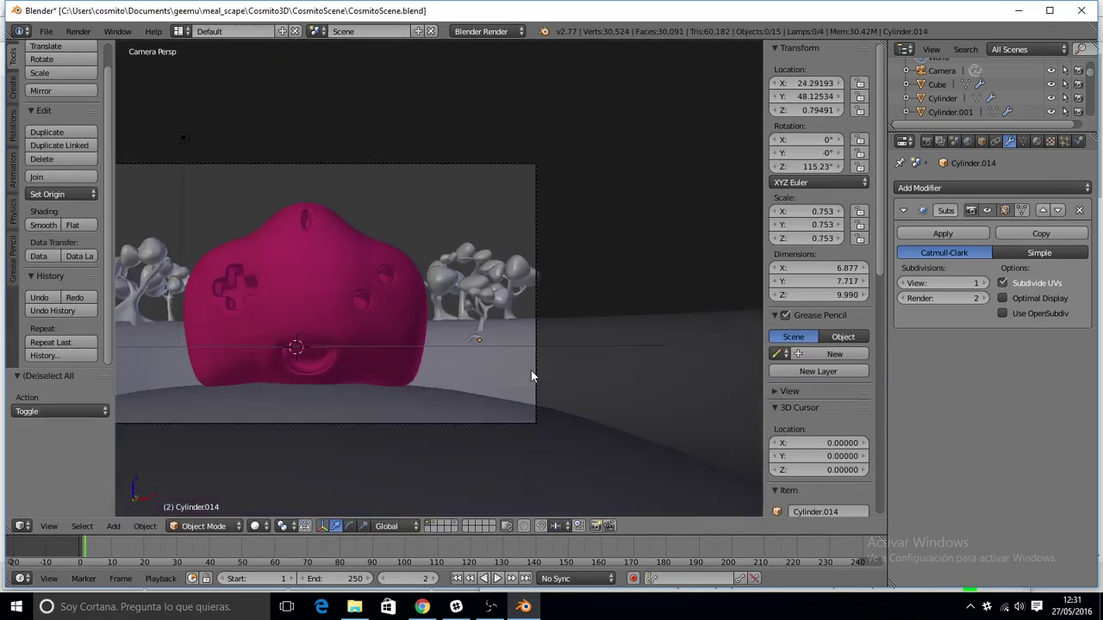
pyautogui.scroll(-2, 530, 366)
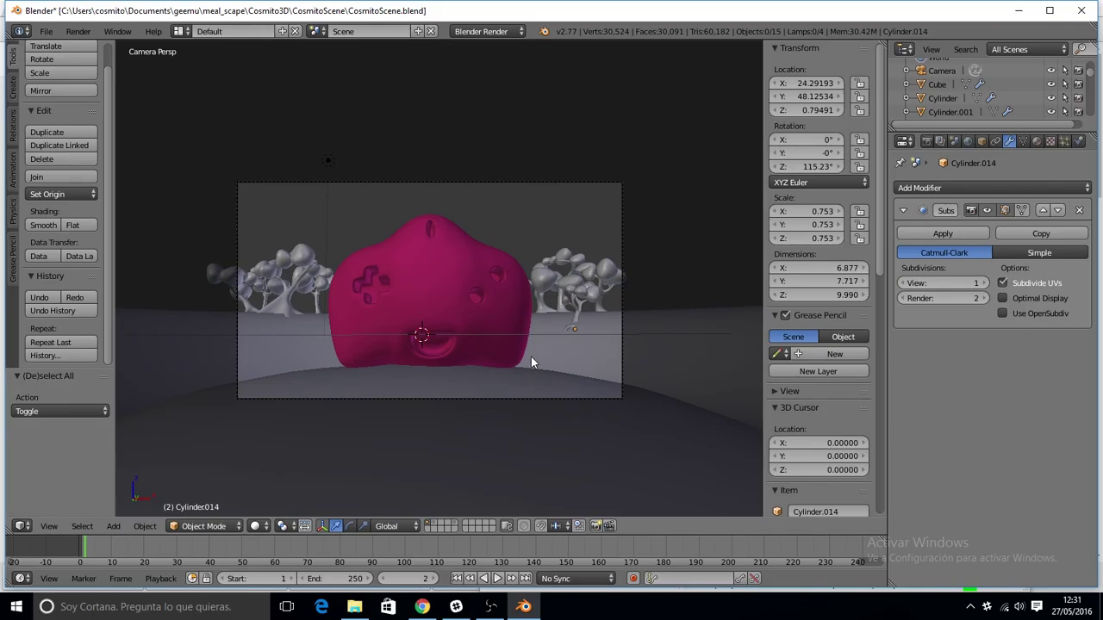
# Pull the camera back along Y to -23.64
pyautogui.rightClick(558, 397)
pyautogui.press('g')
pyautogui.press('y')
pyautogui.click(537, 368)
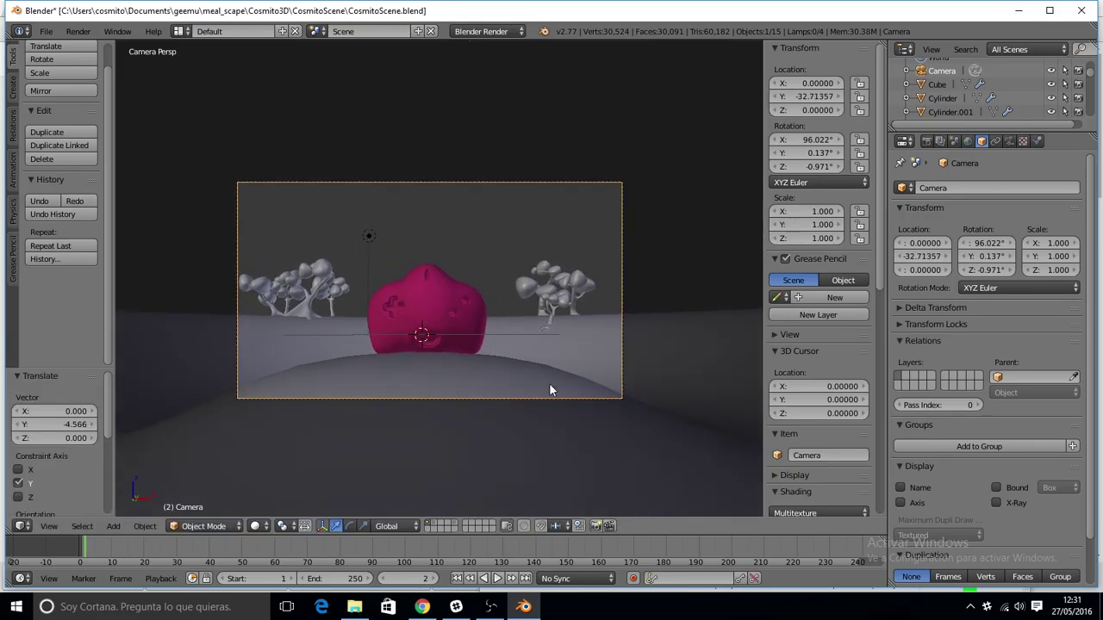
# Enter Edit Mode on the ground and pull selected vertices with proportional falloff
pyautogui.rightClick(549, 383)
pyautogui.press('Tab')
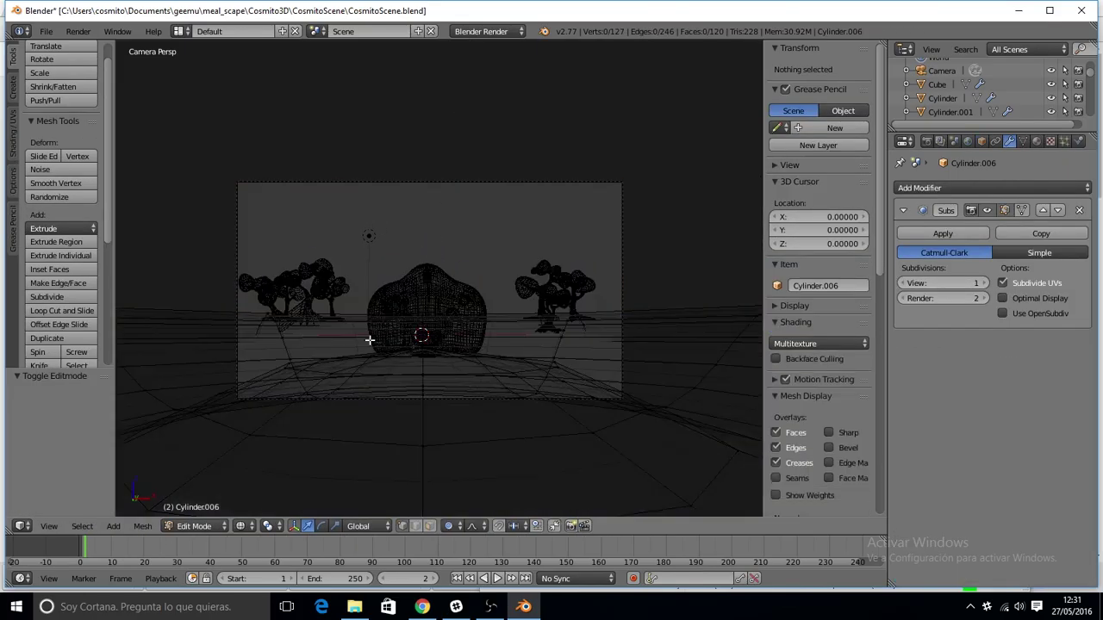
pyautogui.press('g')
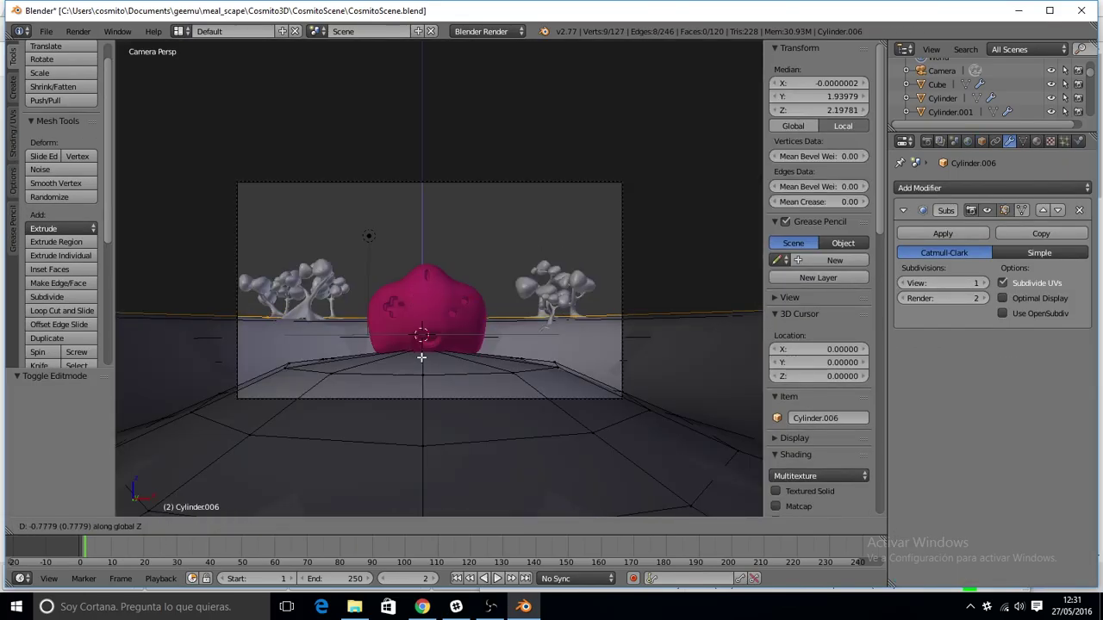
pyautogui.scroll(-3, 426, 298)
pyautogui.scroll(-3, 423, 310)
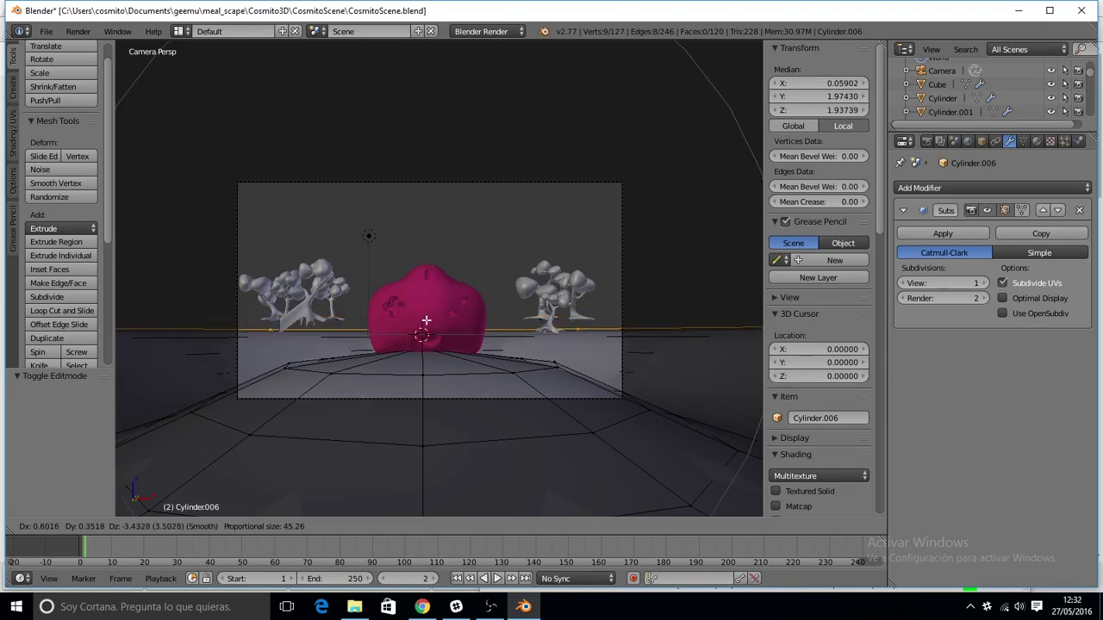
pyautogui.click(505, 354)
pyautogui.press('a')
pyautogui.moveTo(505, 354)
pyautogui.mouseDown(button='middle')
pyautogui.moveTo(449, 381)
pyautogui.moveTo(253, 345)
pyautogui.mouseUp(button='middle')
# Raise a single ground vertex vertically along Z
pyautogui.rightClick(350, 251)
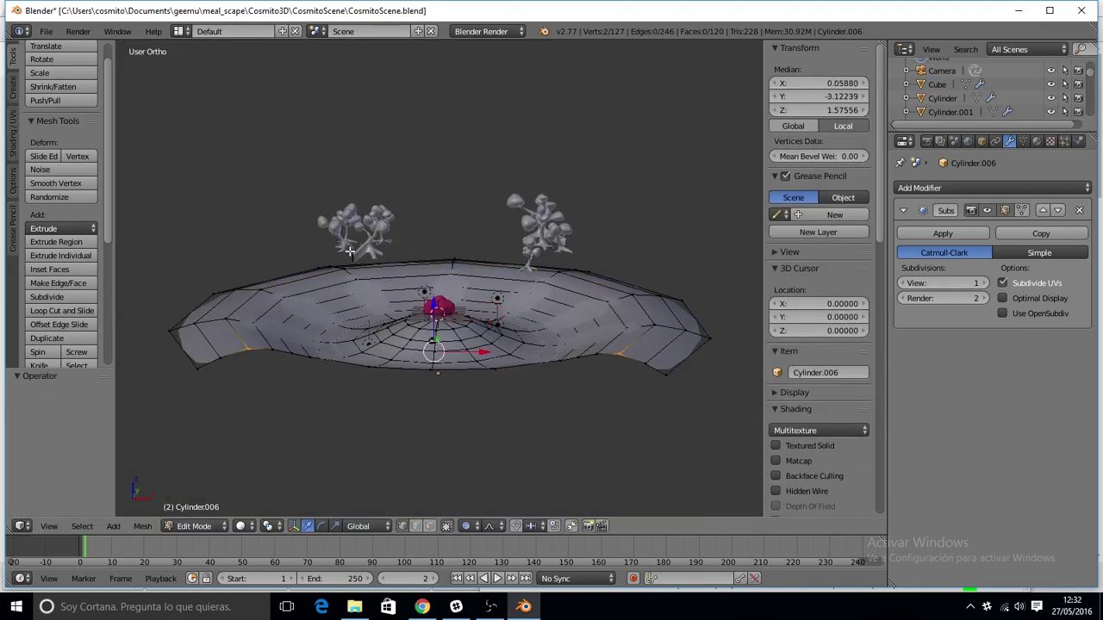
pyautogui.press('KP_0')
pyautogui.press('g')
pyautogui.press('z')
pyautogui.click(399, 307)
pyautogui.press('a')
pyautogui.moveTo(399, 307)
pyautogui.mouseDown(button='middle')
pyautogui.moveTo(356, 246)
pyautogui.moveTo(284, 259)
pyautogui.mouseUp(button='middle')
# Select several rim vertices and move them to reshape the outer edge
pyautogui.rightClick(270, 247)
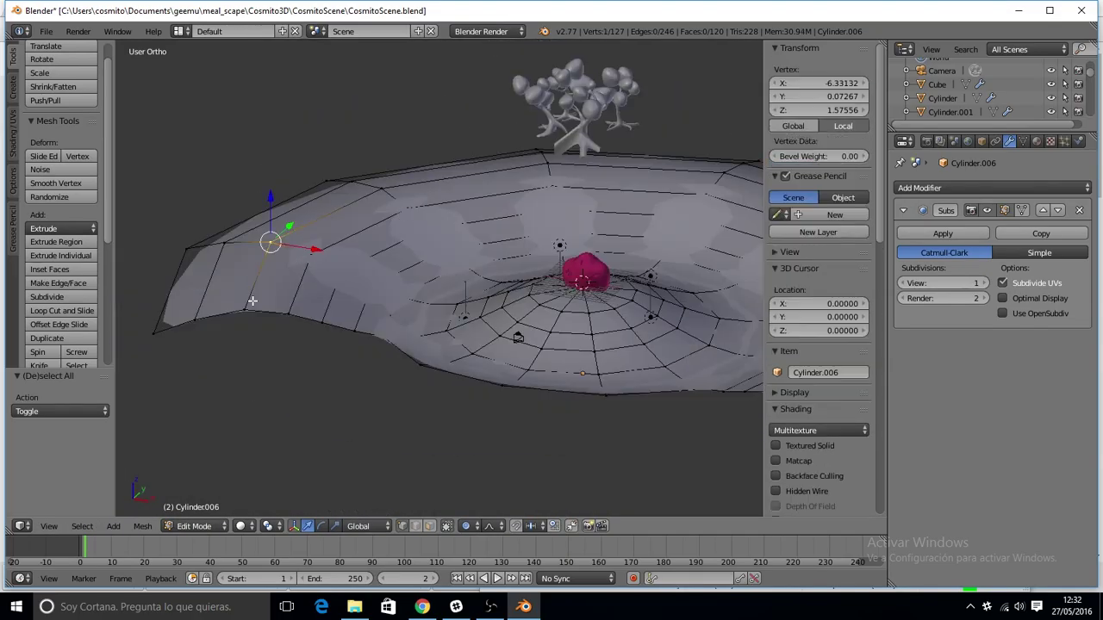
pyautogui.keyDown('shift'); pyautogui.rightClick(383, 259); pyautogui.keyUp('shift')
pyautogui.moveTo(383, 258); pyautogui.dragTo(448, 241, button='middle')
pyautogui.press('KP_0')
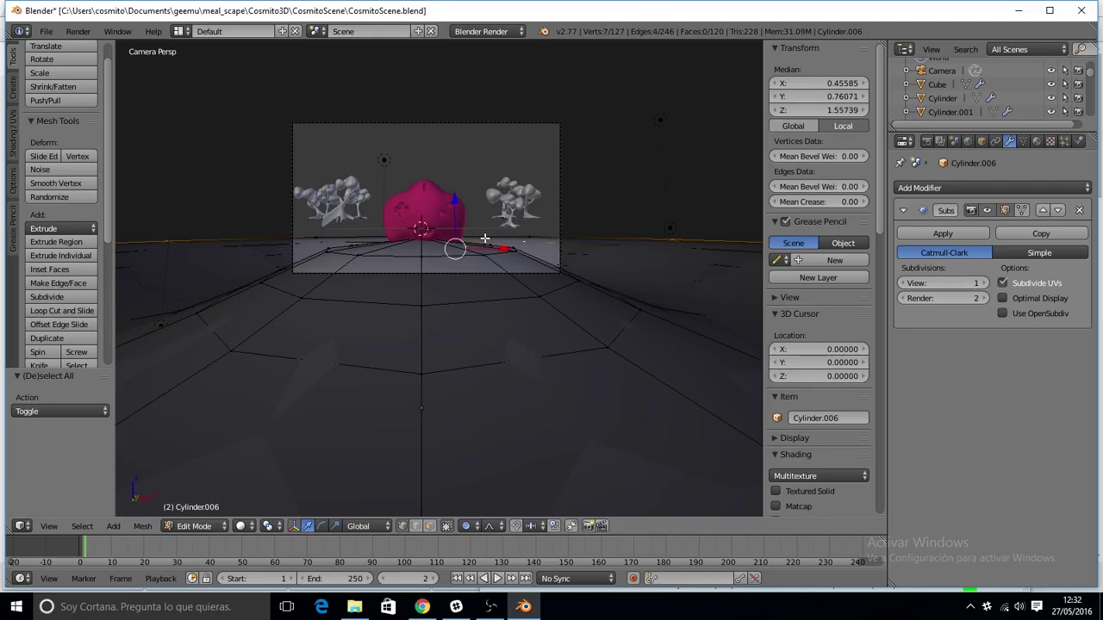
pyautogui.scroll(-3, 485, 246)
pyautogui.click(482, 246)
pyautogui.press('a')
pyautogui.moveTo(482, 246); pyautogui.dragTo(371, 246, button='middle')
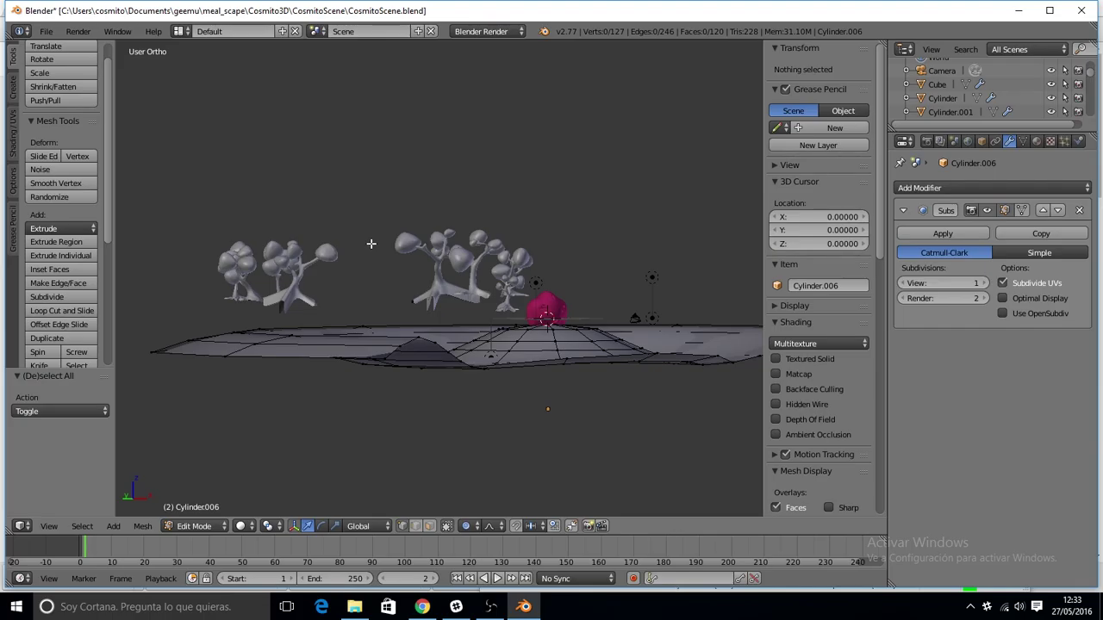
# Select a loop along the ground's rim and tilt it with a rotation
pyautogui.moveTo(581, 277); pyautogui.dragTo(489, 365, button='middle')
pyautogui.keyDown('alt'); pyautogui.rightClick(517, 362); pyautogui.keyUp('alt')
pyautogui.keyDown('alt'); pyautogui.rightClick(543, 387); pyautogui.keyUp('alt')
pyautogui.moveTo(544, 387)
pyautogui.mouseDown(button='middle')
pyautogui.moveTo(301, 332)
pyautogui.moveTo(660, 340)
pyautogui.mouseUp(button='middle')
pyautogui.press('r')
pyautogui.click(652, 248)
pyautogui.moveTo(652, 248); pyautogui.dragTo(536, 350, button='middle')
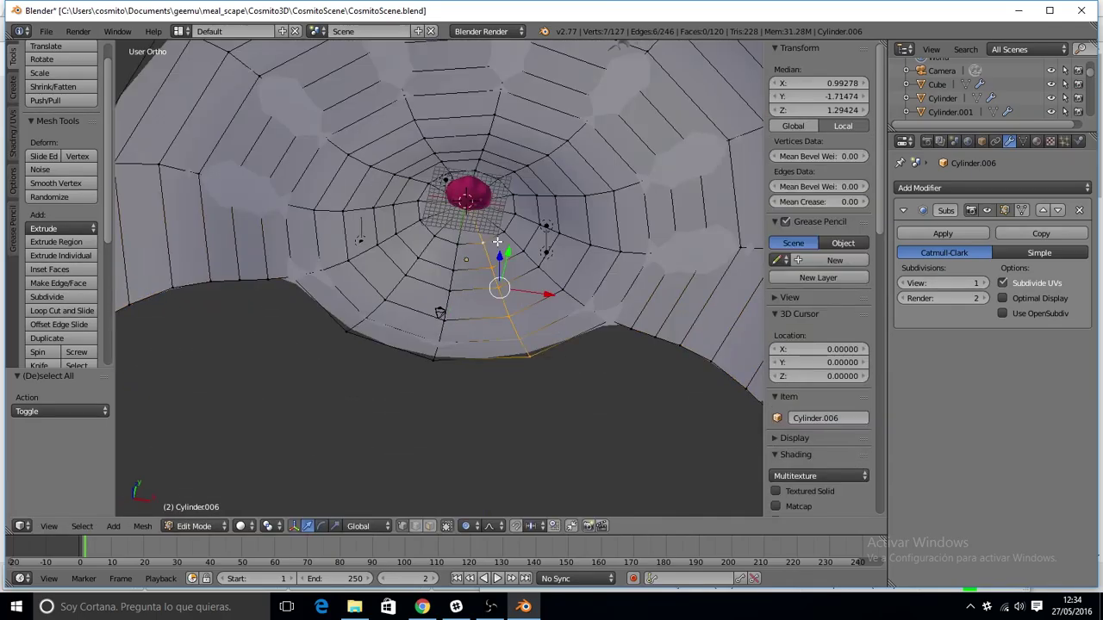
pyautogui.press('ctrl+KP_Add')
pyautogui.press('ctrl+KP_Add')
pyautogui.moveTo(536, 350); pyautogui.dragTo(425, 279, button='middle')
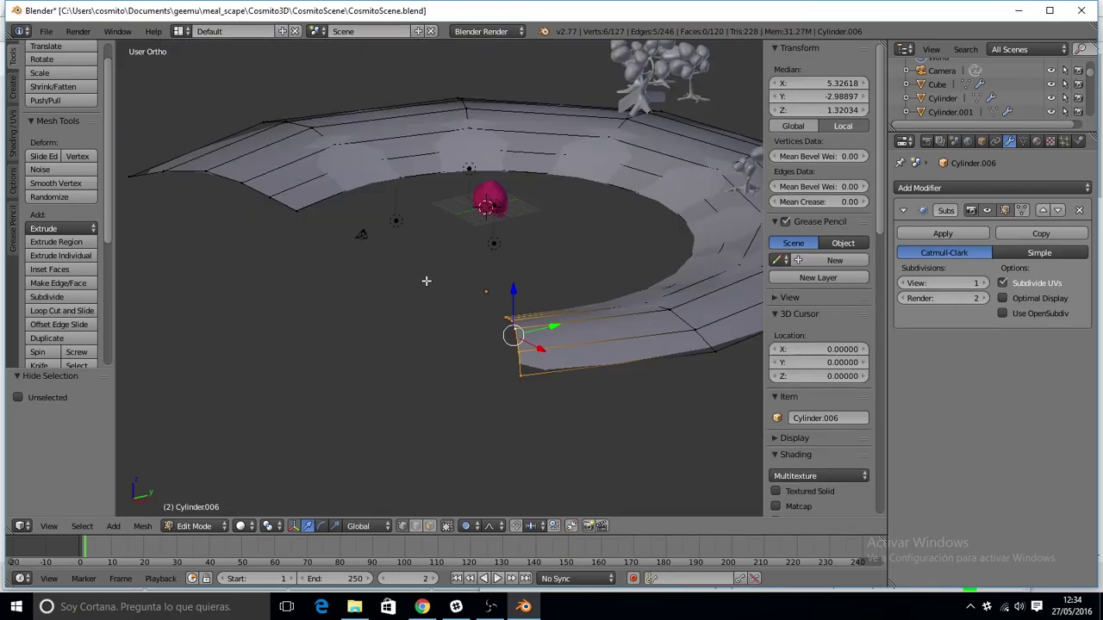
# Push the selected ground-rim vertices steeply downward along the Z axis
pyautogui.press('g')
pyautogui.press('z')
pyautogui.click(327, 303)
pyautogui.press('KP_0')
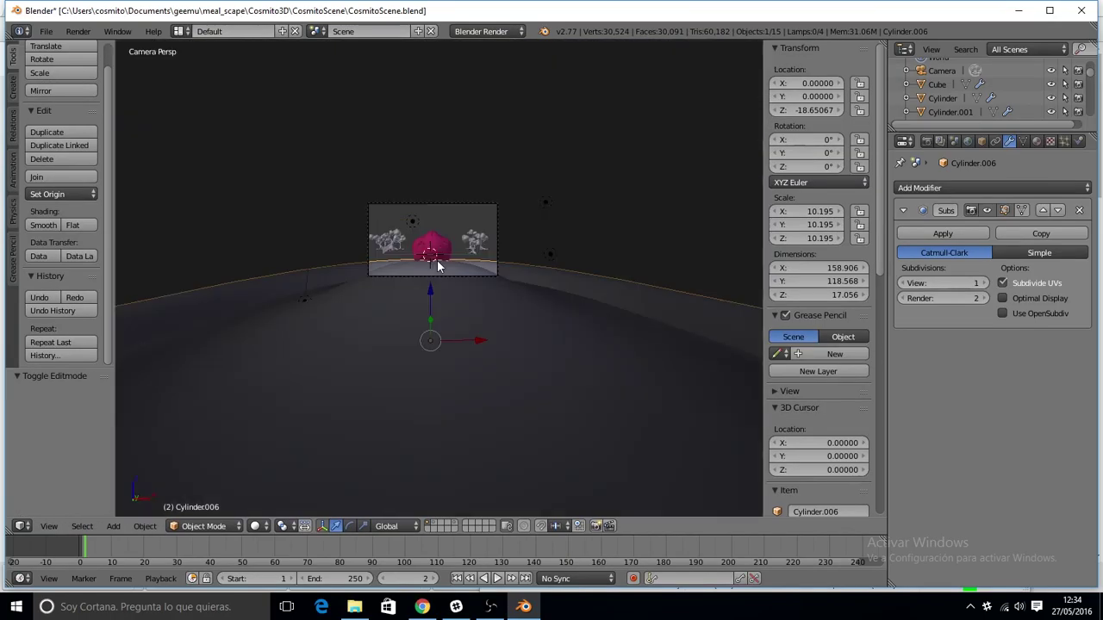
pyautogui.scroll(3, 437, 259)
pyautogui.scroll(-2, 490, 254)
pyautogui.press('g')
pyautogui.press('z')
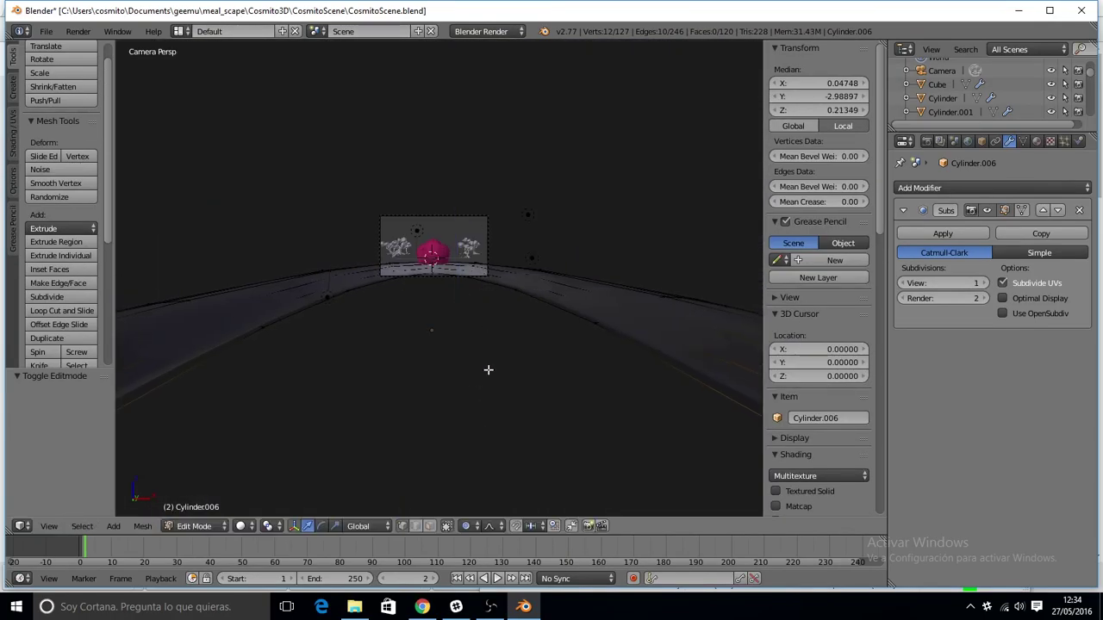
pyautogui.press('KP_0')
pyautogui.click(443, 371)
# Return the ground to Object Mode and deselect everything
pyautogui.press('Tab')
pyautogui.press('KP_0')
pyautogui.scroll(2, 427, 401)
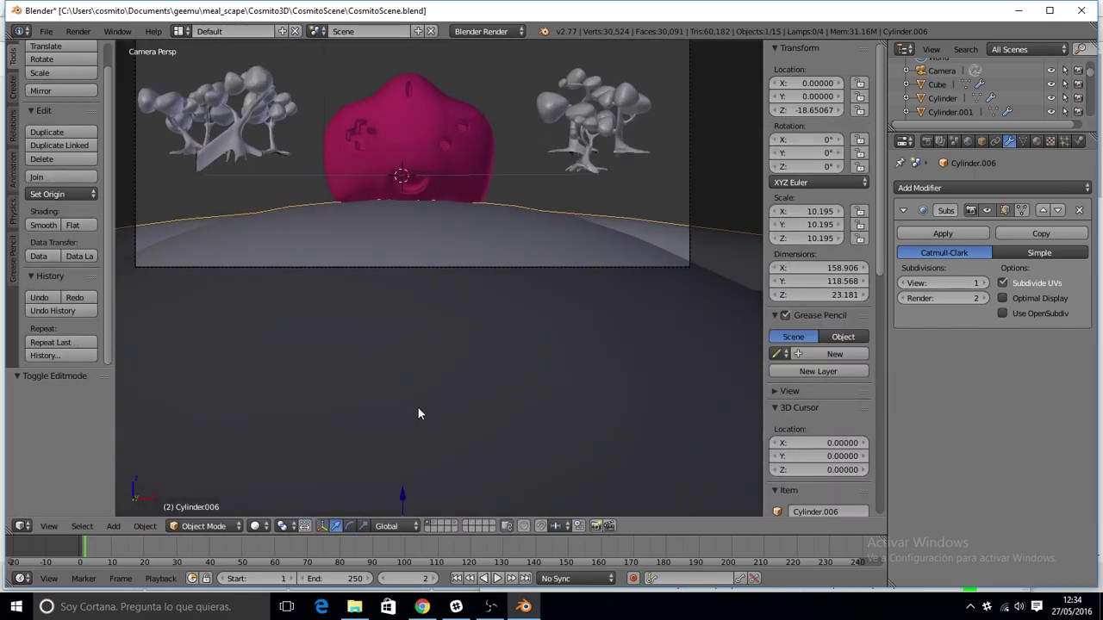
pyautogui.scroll(-2, 418, 408)
pyautogui.scroll(-1, 539, 268)
pyautogui.press('a')
pyautogui.scroll(-3, 538, 273)
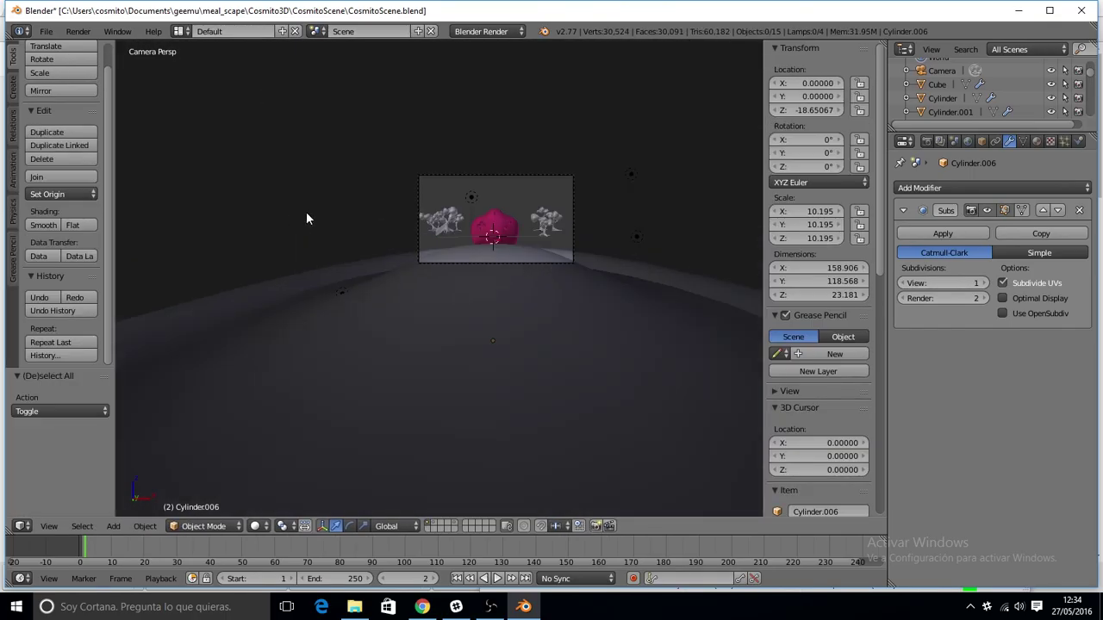
pyautogui.moveTo(308, 216); pyautogui.dragTo(371, 233, button='middle')
# Save the scene file, then check the hill from the camera view
pyautogui.click(46, 31)
pyautogui.click(52, 147)
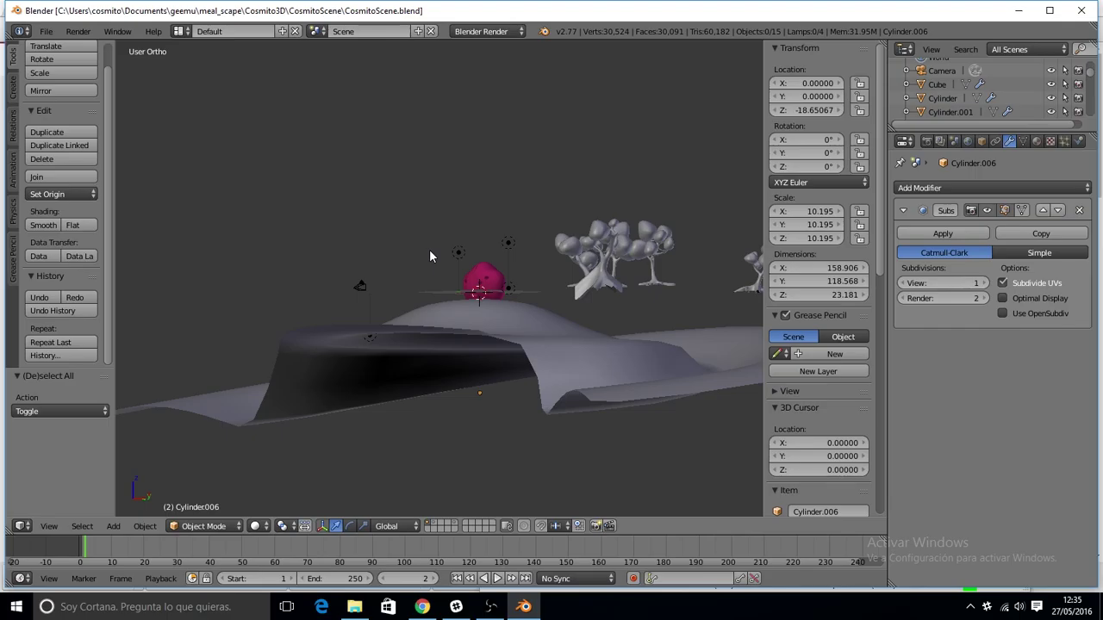
pyautogui.moveTo(429, 256)
pyautogui.mouseDown(button='middle')
pyautogui.moveTo(347, 245)
pyautogui.moveTo(401, 265)
pyautogui.mouseUp(button='middle')
pyautogui.press('Tab')
pyautogui.press('Tab')
pyautogui.press('Tab')
pyautogui.press('KP_0')
pyautogui.press('Tab')
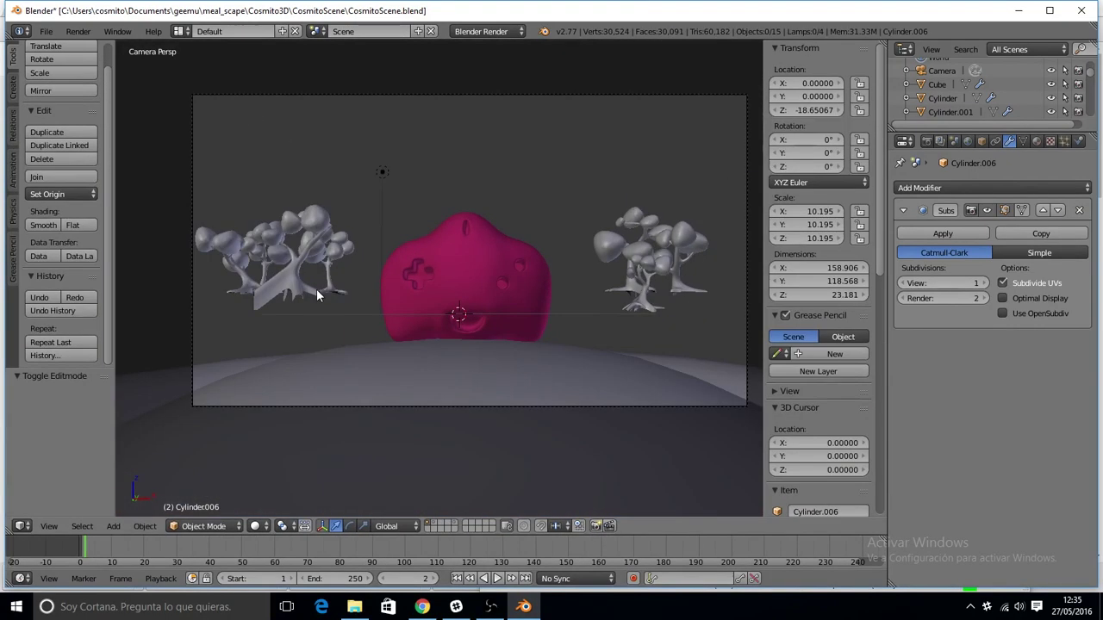
# Select the left and right trees, lower and shrink them, then undo the result
pyautogui.rightClick(316, 289)
pyautogui.keyDown('shift'); pyautogui.rightClick(655, 258); pyautogui.keyUp('shift')
pyautogui.press('g')
pyautogui.press('z')
pyautogui.press('s')
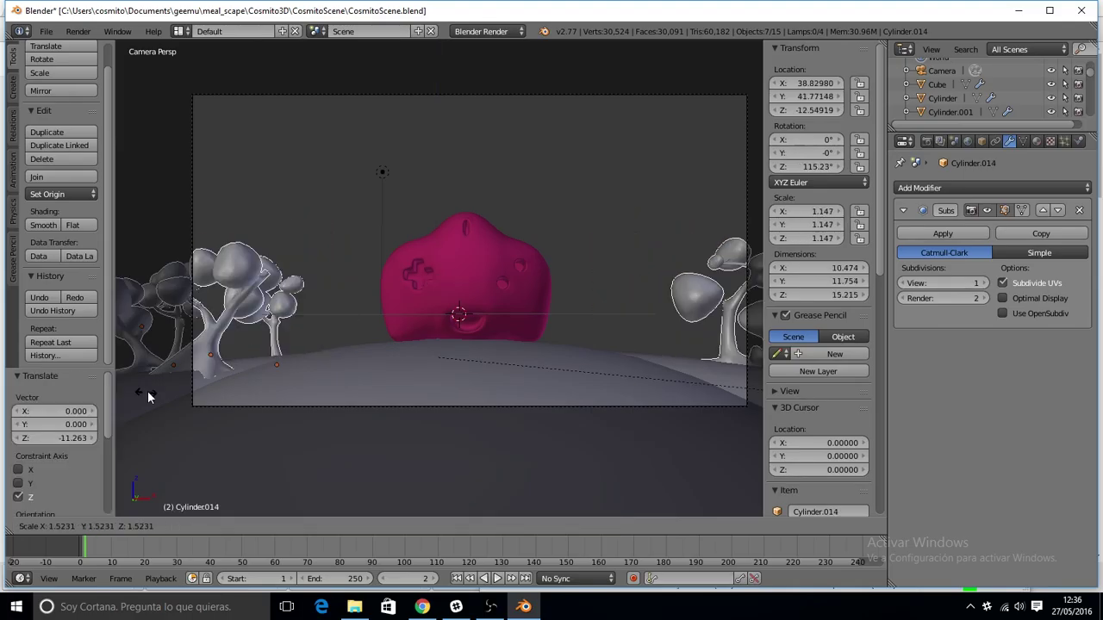
pyautogui.click(709, 338)
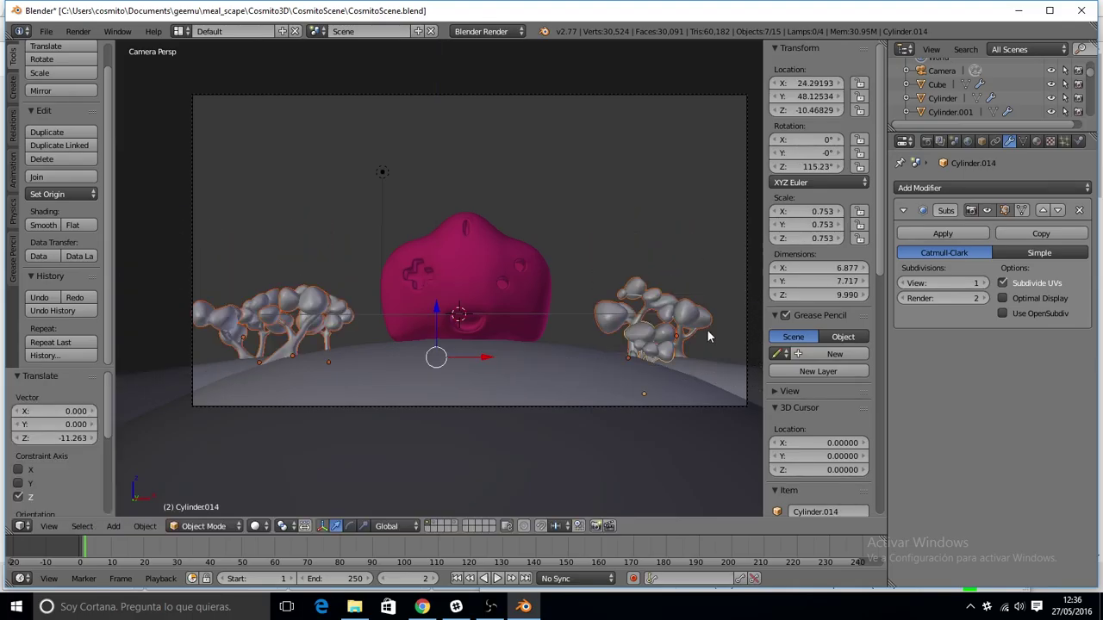
pyautogui.hotkey('ctrl', 'z')
pyautogui.scroll(-3, 569, 250)
# Lower the selected tree along Z, undoing and redoing the adjustments
pyautogui.moveTo(530, 228); pyautogui.dragTo(235, 233, button='middle')
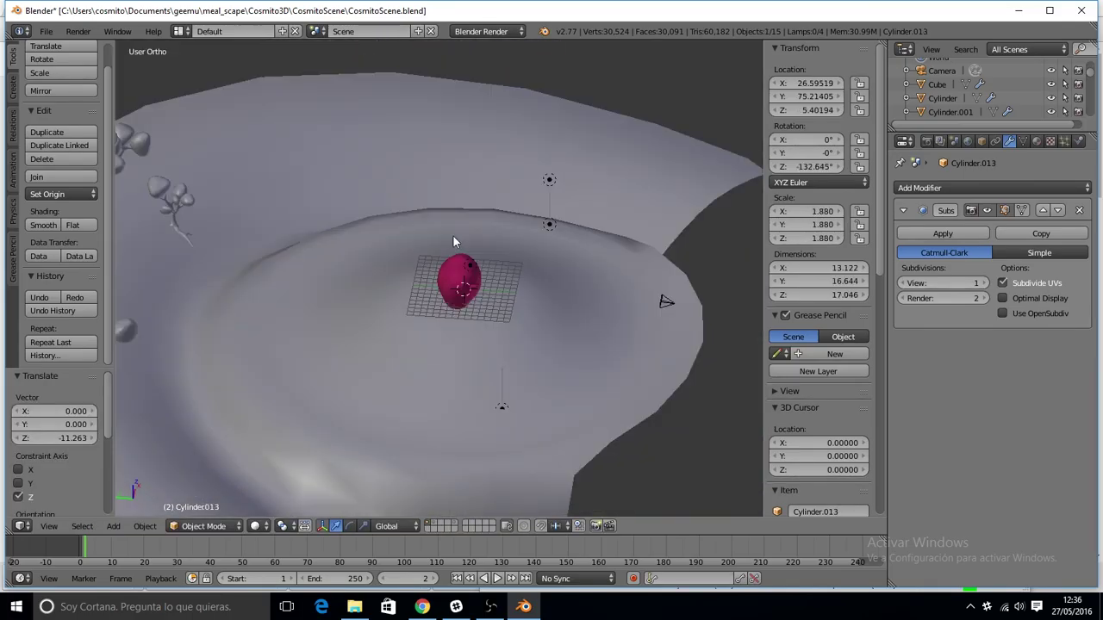
pyautogui.hotkey('ctrl', 'shift', 'z')
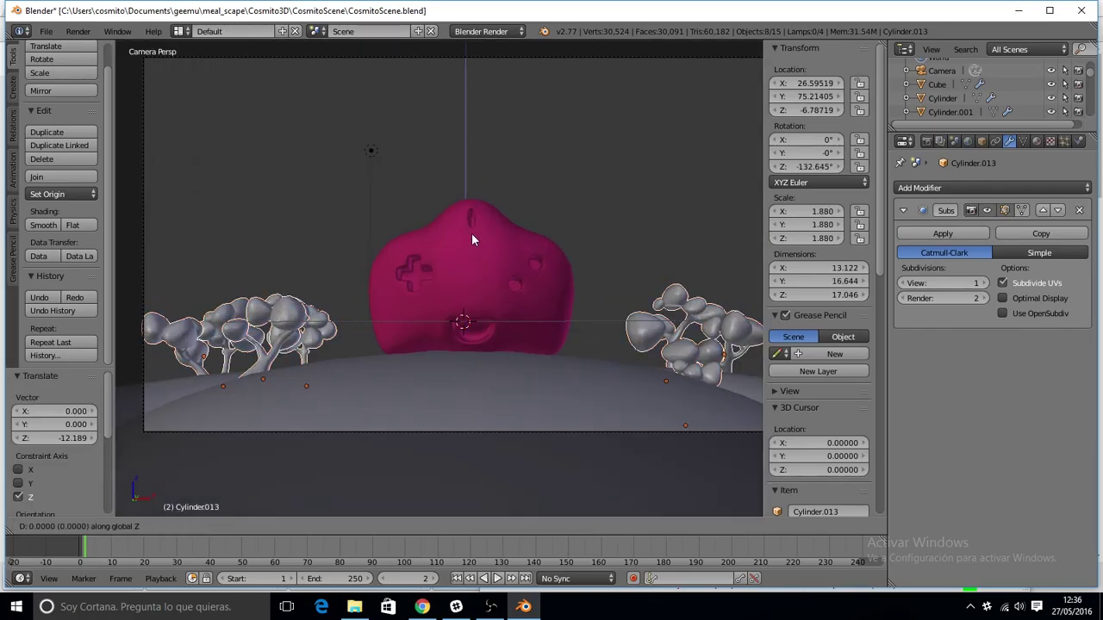
pyautogui.press('g')
pyautogui.press('z')
pyautogui.click(468, 217)
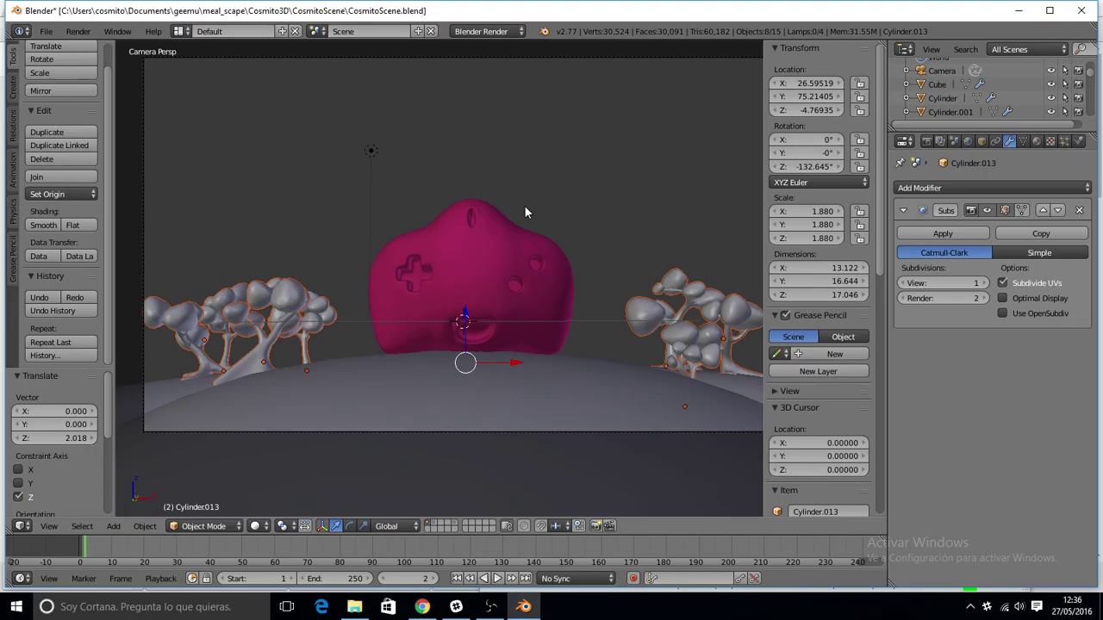
pyautogui.hotkey('ctrl', 'z')
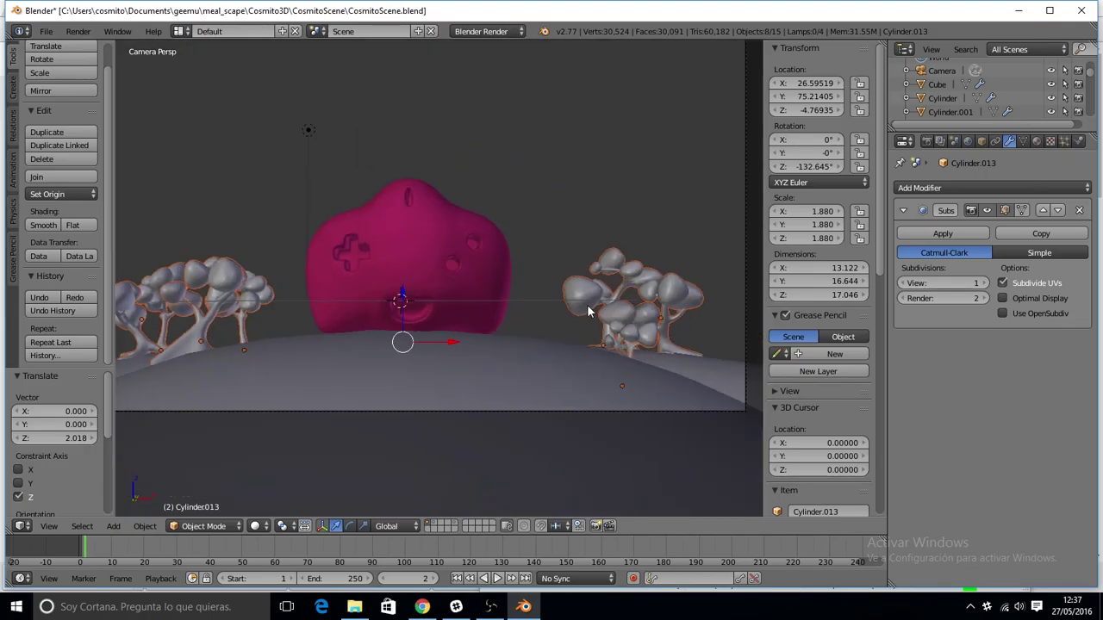
pyautogui.hotkey('ctrl', 'z')
pyautogui.hotkey('ctrl', 'z')
pyautogui.hotkey('ctrl', 'z')
pyautogui.hotkey('ctrl', 'z')
pyautogui.hotkey('ctrl', 'z')
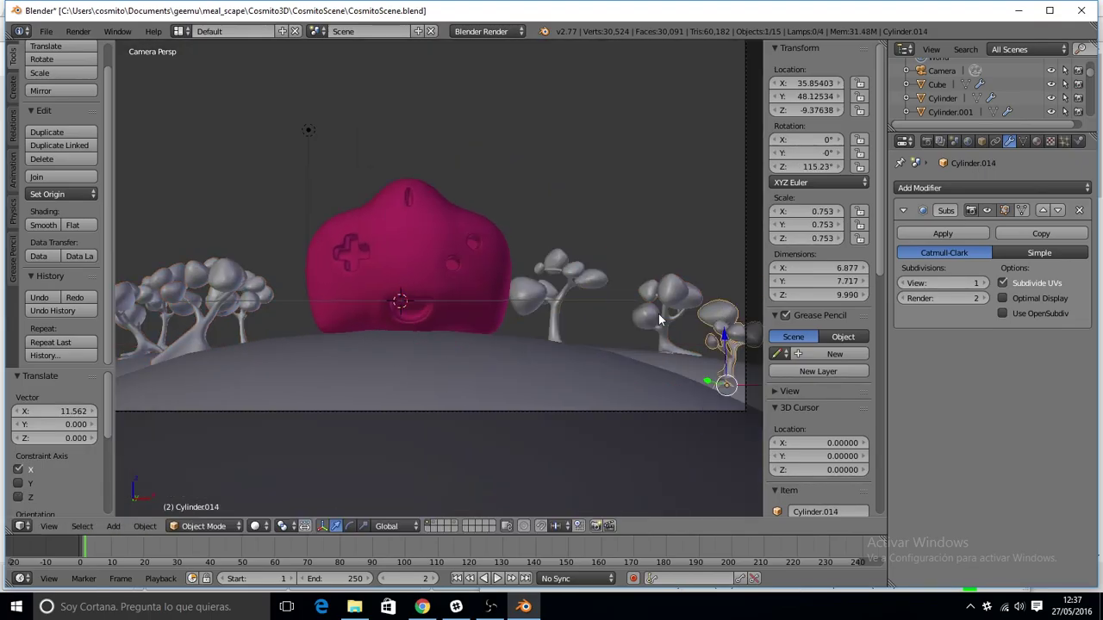
pyautogui.hotkey('ctrl', 'z')
pyautogui.hotkey('ctrl', 'z')
pyautogui.hotkey('ctrl', 'z')
pyautogui.hotkey('ctrl', 'z')
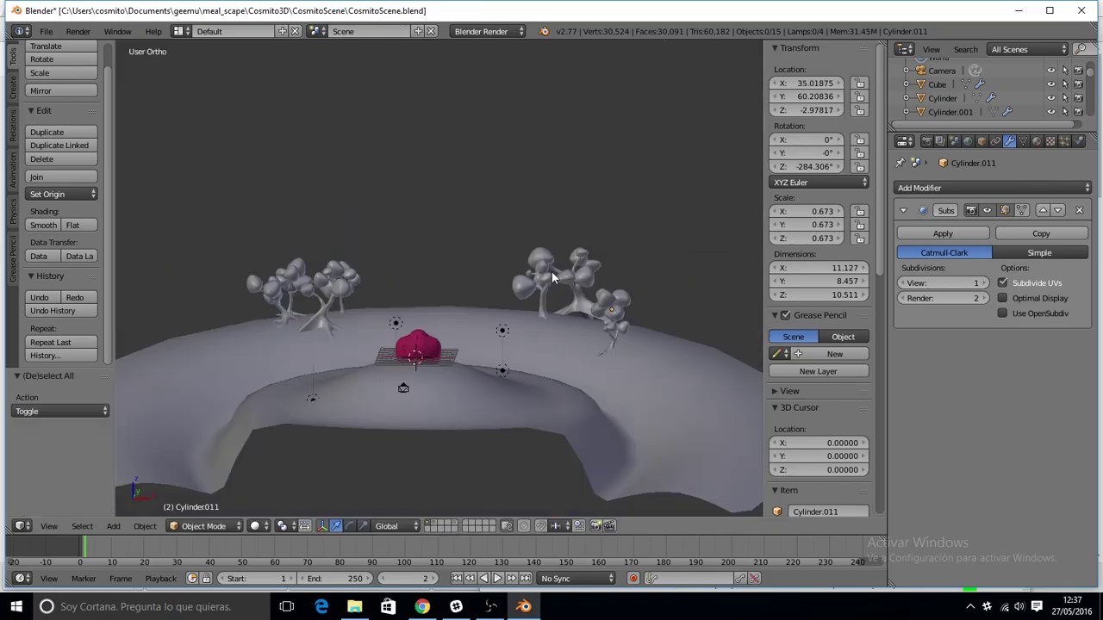
pyautogui.hotkey('ctrl', 'shift', 'z')
pyautogui.hotkey('ctrl', 'shift', 'z')
pyautogui.hotkey('ctrl', 'shift', 'z')
# Slide the tree sideways along the hill and cancel a rotation attempt
pyautogui.press('g')
pyautogui.press('x')
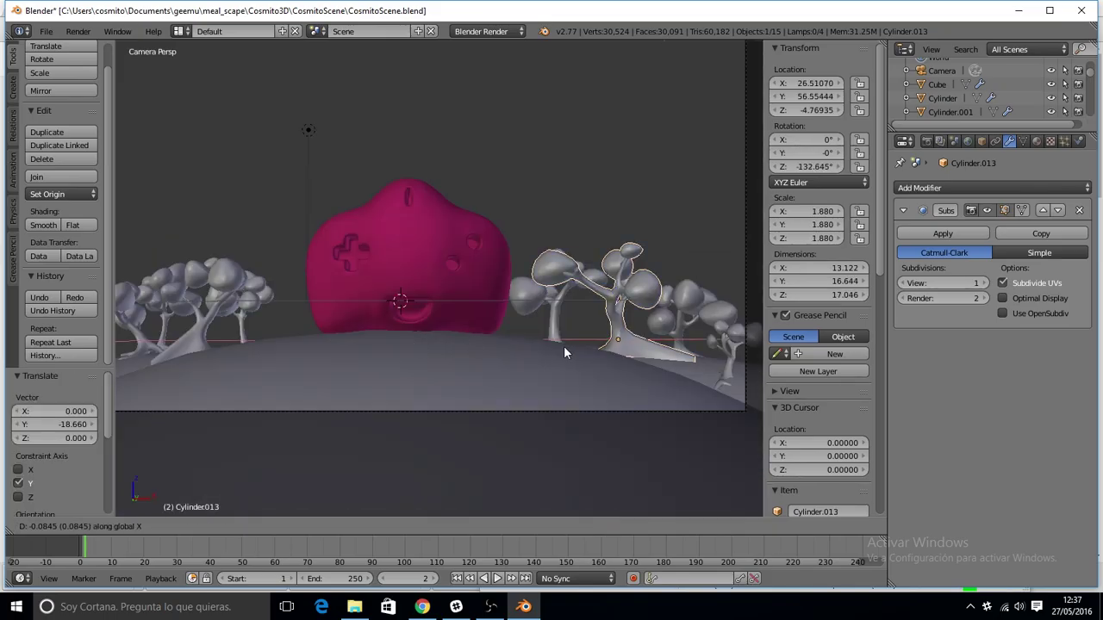
pyautogui.press('y')
pyautogui.click(563, 352)
pyautogui.press('r')
pyautogui.press('z')
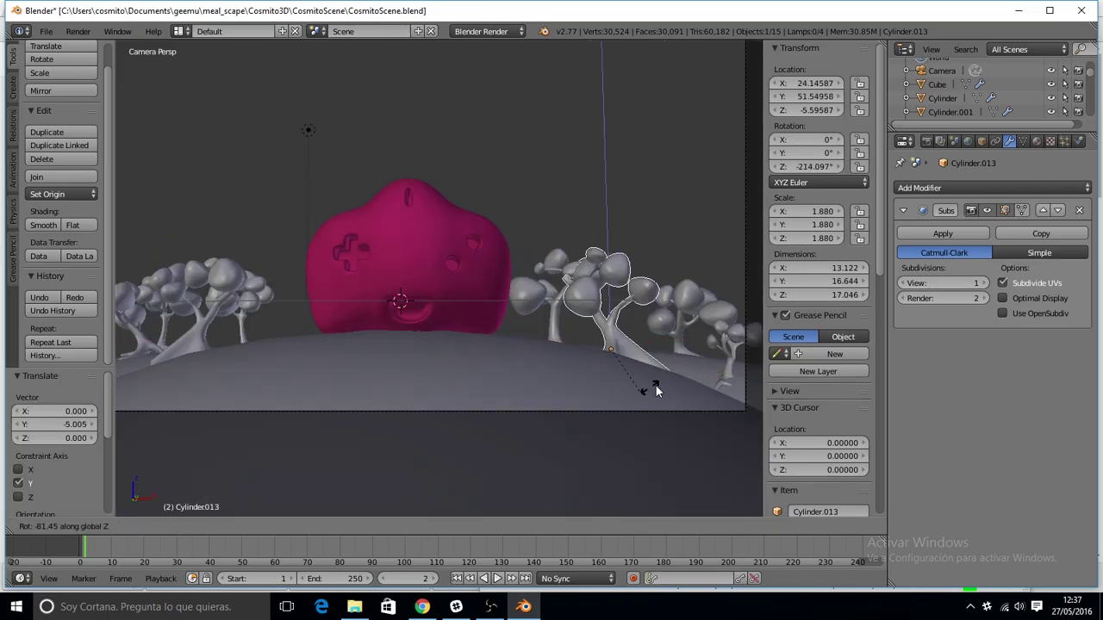
pyautogui.press('Escape')
# Retry moving a tree along Y, then cancel and select the left tree
pyautogui.hotkey('ctrl', 'z')
pyautogui.hotkey('ctrl', 'z')
pyautogui.press('g')
pyautogui.press('y')
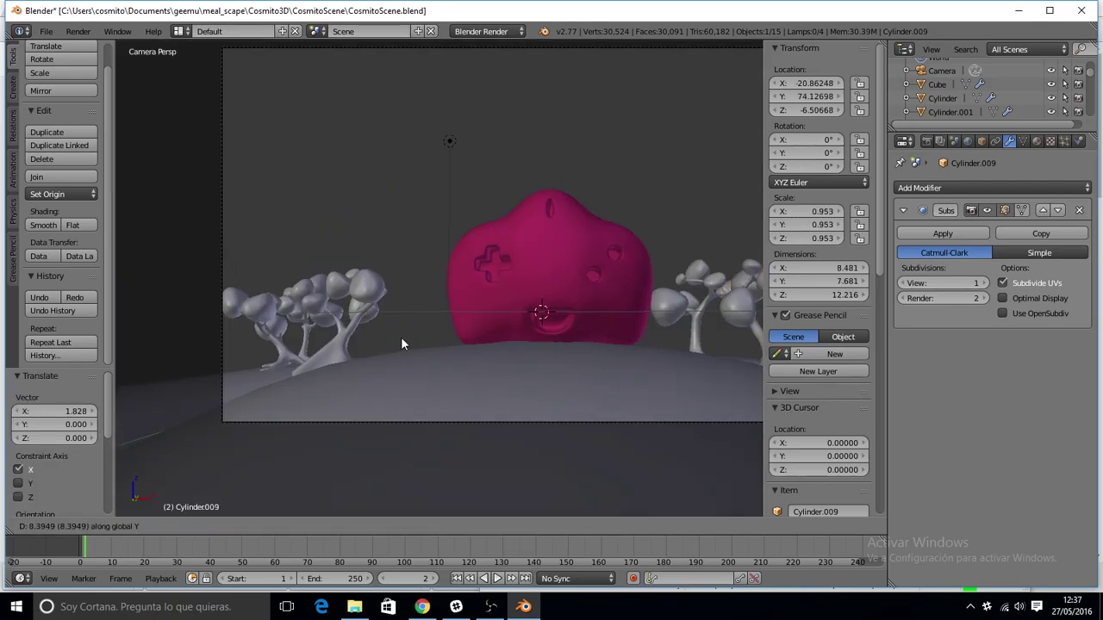
pyautogui.press('Escape')
pyautogui.press('a')
pyautogui.rightClick(311, 342)
# Select the hill and give it a new green material
pyautogui.press('g')
pyautogui.press('Escape')
pyautogui.scroll(-2, 388, 302)
pyautogui.rightClick(466, 411)
pyautogui.click(1036, 140)
pyautogui.click(982, 233)
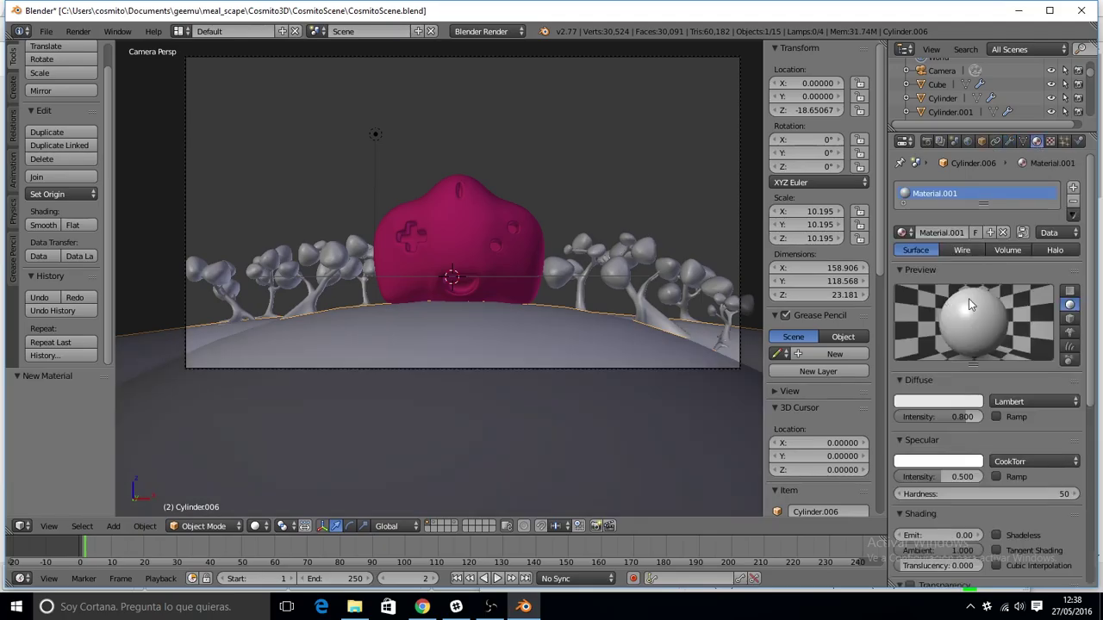
pyautogui.click(938, 402)
pyautogui.click(876, 233)
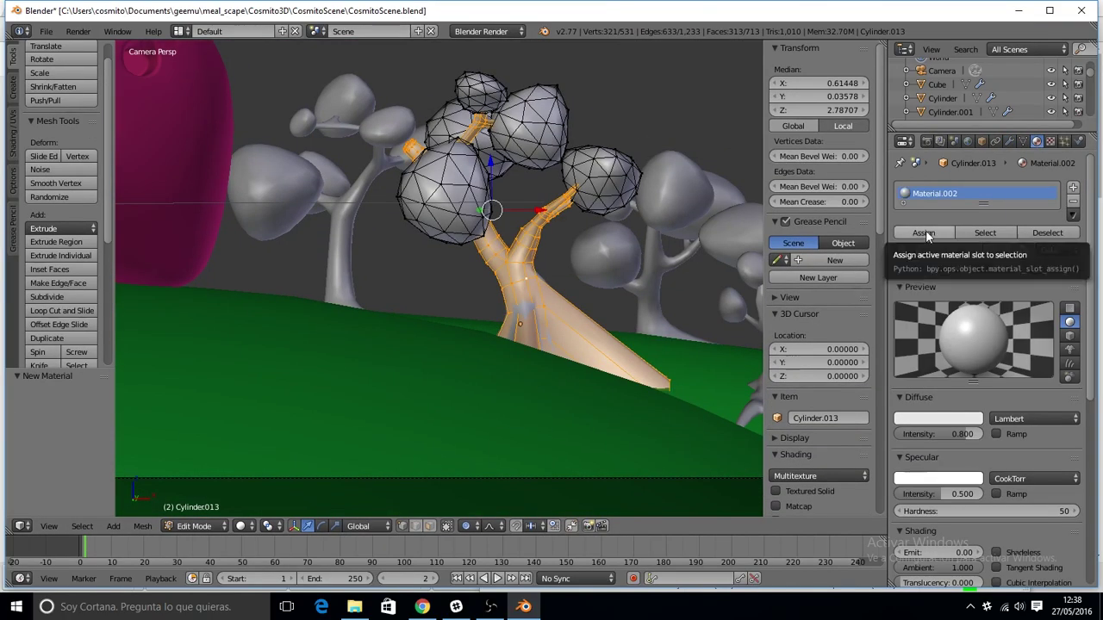
# Give the tree trunks the dark red-brown Material.002
pyautogui.click(925, 234)
pyautogui.click(937, 418)
pyautogui.click(922, 302)
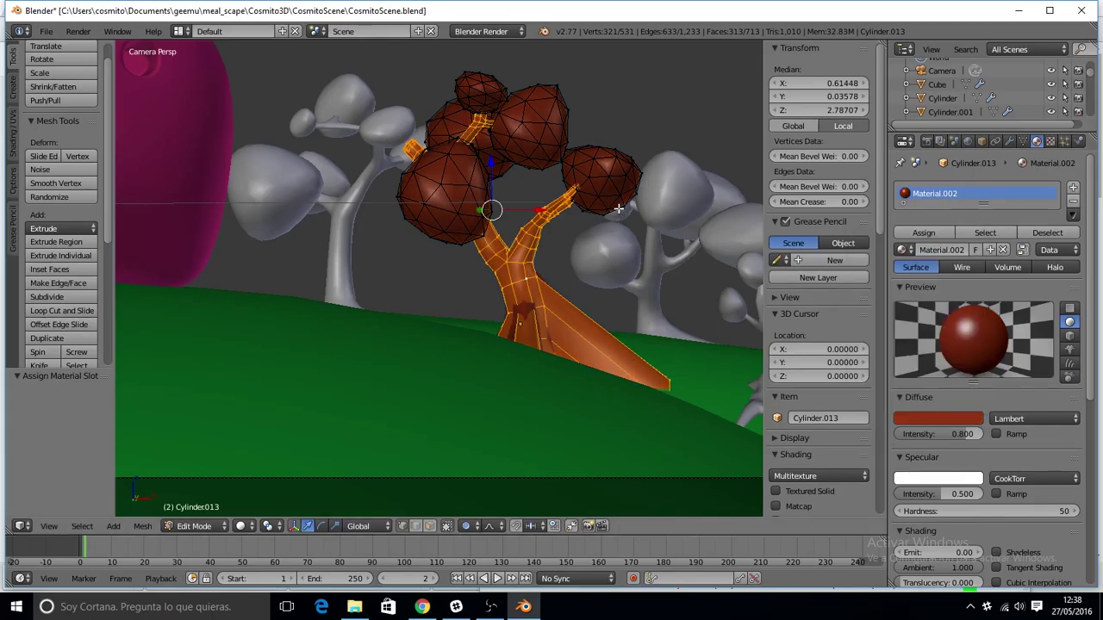
pyautogui.press('a')
pyautogui.press('l')
pyautogui.press('l')
pyautogui.press('l')
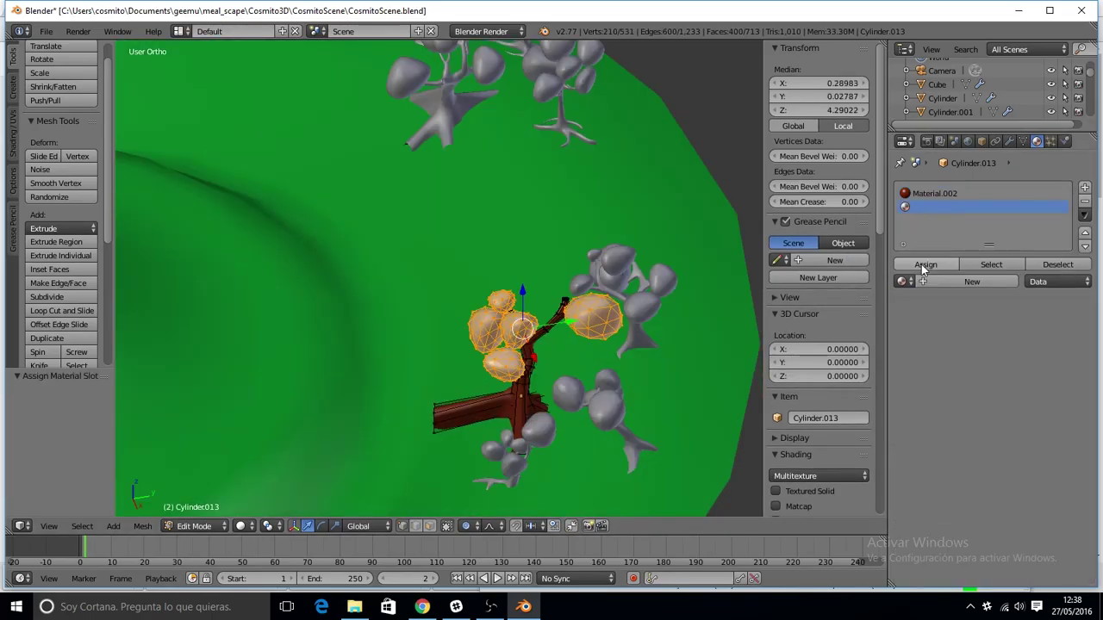
# Create a new green leaf material, Material.003
pyautogui.click(972, 281)
pyautogui.click(938, 449)
pyautogui.click(901, 275)
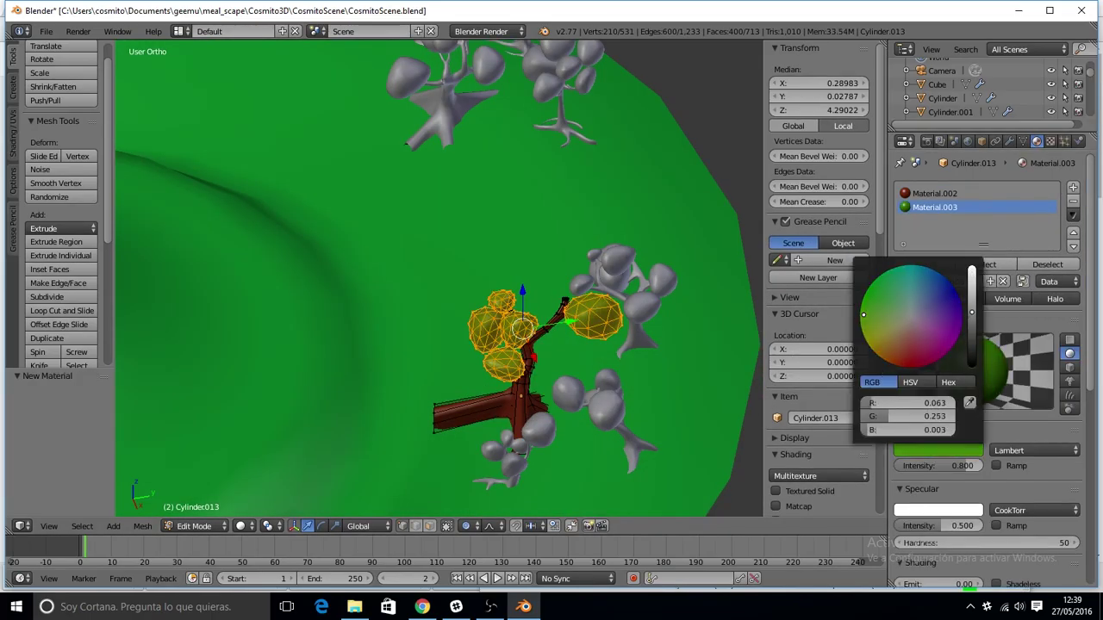
pyautogui.moveTo(676, 391)
pyautogui.mouseDown(button='middle')
pyautogui.moveTo(648, 314)
pyautogui.moveTo(421, 287)
pyautogui.mouseUp(button='middle')
pyautogui.press('Tab')
# Select the connected leaf spheres of the trees in Edit Mode
pyautogui.rightClick(554, 308)
pyautogui.press('Tab')
pyautogui.press('l')
pyautogui.moveTo(595, 323); pyautogui.dragTo(959, 199, button='middle')
pyautogui.press('Tab')
pyautogui.moveTo(603, 258)
pyautogui.mouseDown(button='middle')
pyautogui.moveTo(674, 93)
pyautogui.moveTo(589, 140)
pyautogui.moveTo(306, 353)
pyautogui.moveTo(505, 382)
pyautogui.moveTo(486, 248)
pyautogui.moveTo(505, 325)
pyautogui.mouseUp(button='middle')
pyautogui.scroll(5, 306, 354)
pyautogui.press('Tab')
pyautogui.press('l')
pyautogui.press('l')
pyautogui.scroll(3, 505, 325)
pyautogui.press('l')
# Deselect trunk pieces and assign the green Material.003 to the selected leaf spheres
pyautogui.hotkey('shift', 'l')
pyautogui.hotkey('shift', 'l')
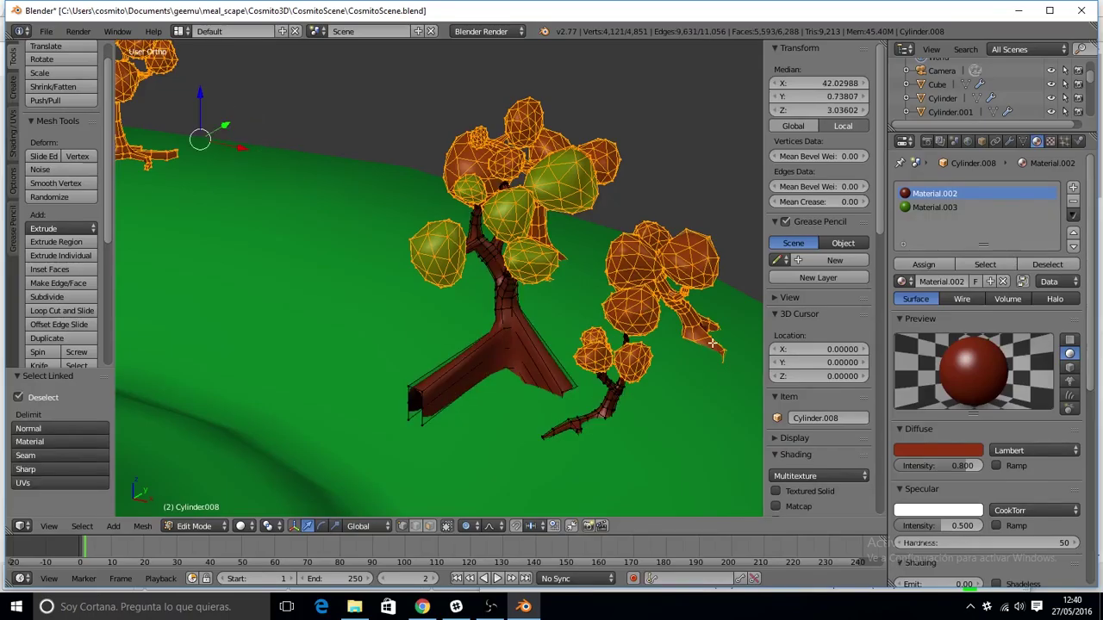
pyautogui.hotkey('shift', 'l')
pyautogui.moveTo(408, 276); pyautogui.dragTo(462, 295, button='middle')
pyautogui.hotkey('shift', 'l')
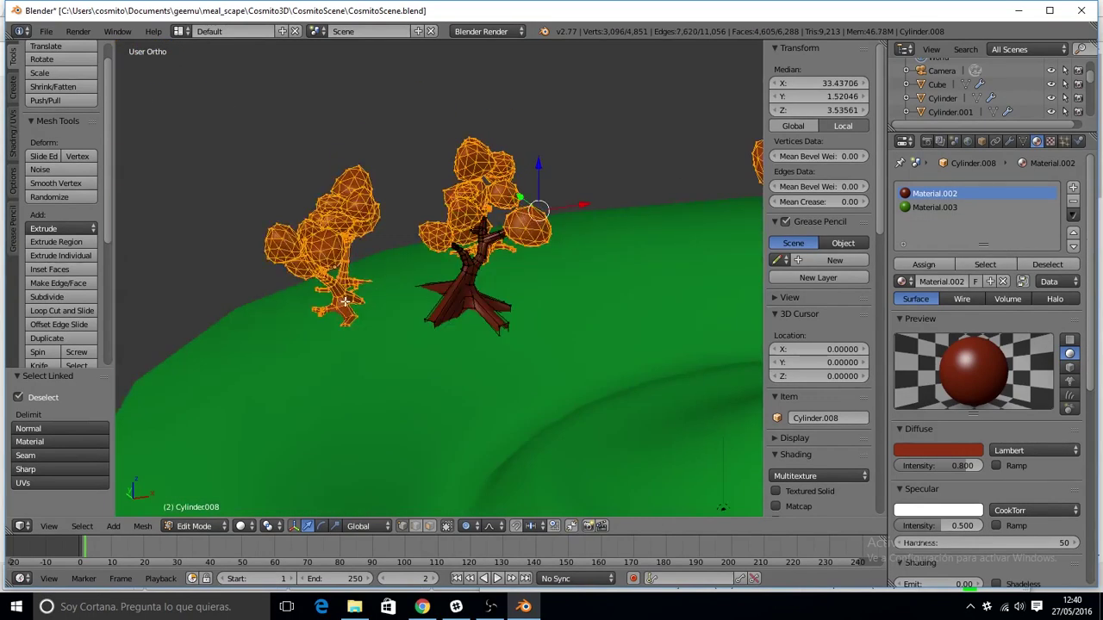
pyautogui.hotkey('shift', 'l')
pyautogui.hotkey('shift', 'l')
pyautogui.moveTo(344, 300)
pyautogui.mouseDown(button='middle')
pyautogui.moveTo(455, 258)
pyautogui.moveTo(599, 364)
pyautogui.moveTo(620, 336)
pyautogui.mouseUp(button='middle')
pyautogui.click(935, 207)
pyautogui.click(923, 265)
pyautogui.press('Tab')
pyautogui.press('KP_0')
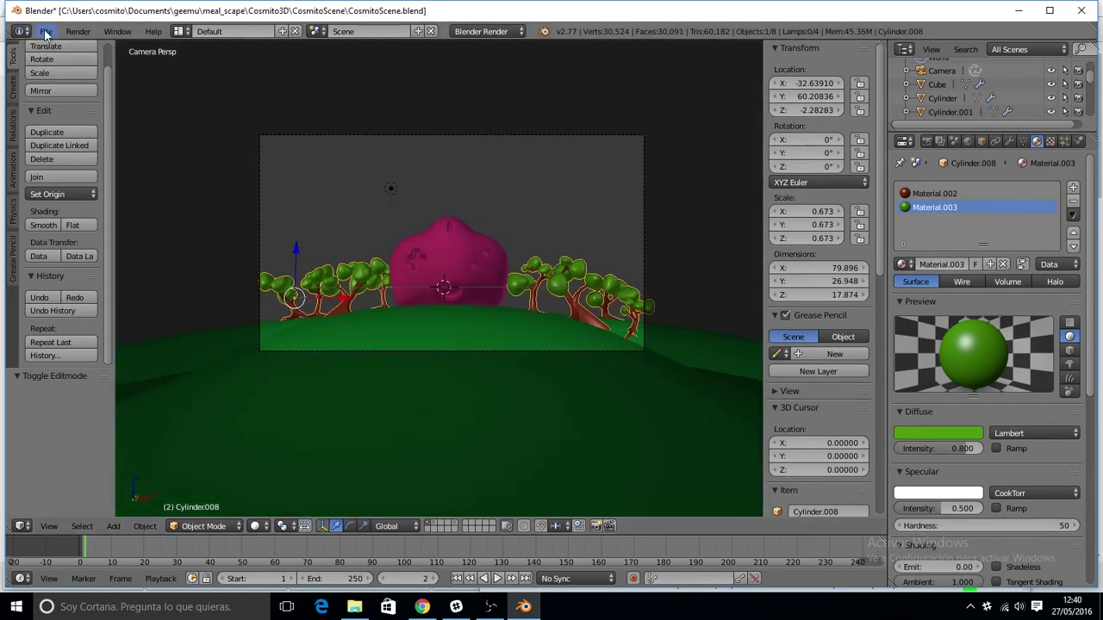
# Add a text object and raise it along the Z axis
pyautogui.hotkey('shift', 'a')
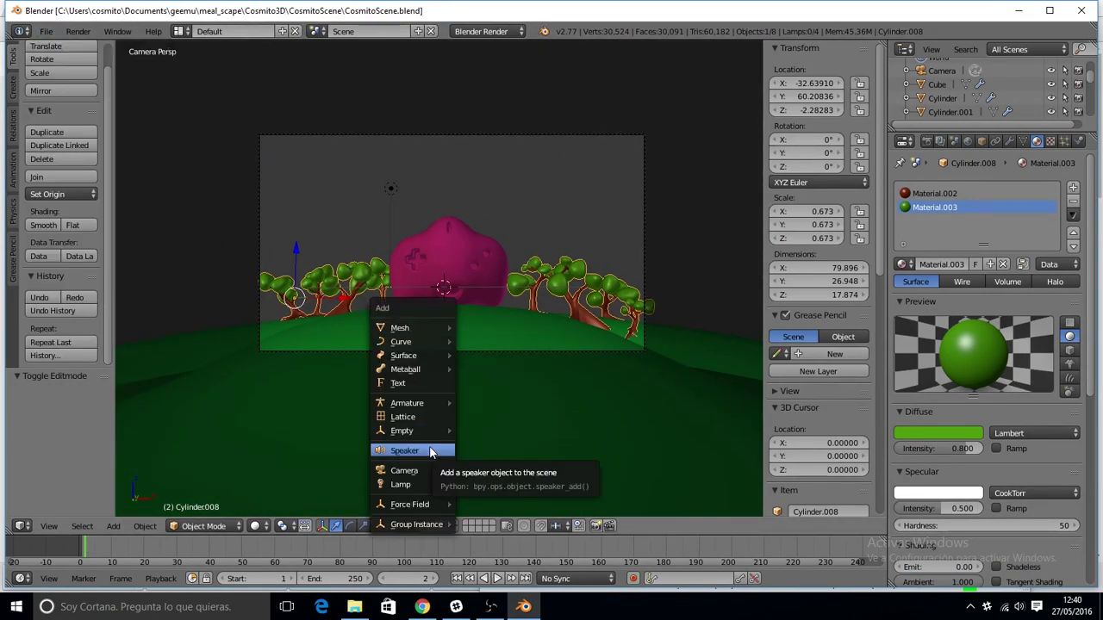
pyautogui.click(401, 383)
pyautogui.press('g')
pyautogui.press('z')
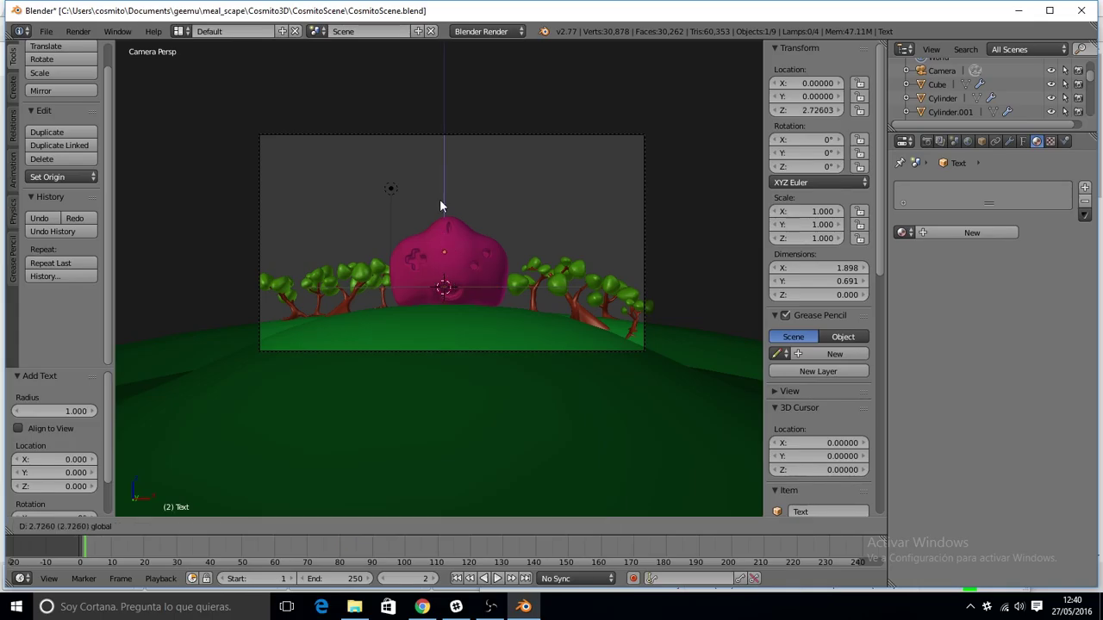
pyautogui.click(439, 206)
pyautogui.scroll(5, 439, 206)
# Replace the default 'Text' with 'I come back in five minutes'
pyautogui.press('Tab')
pyautogui.press('BackSpace')
pyautogui.press('BackSpace')
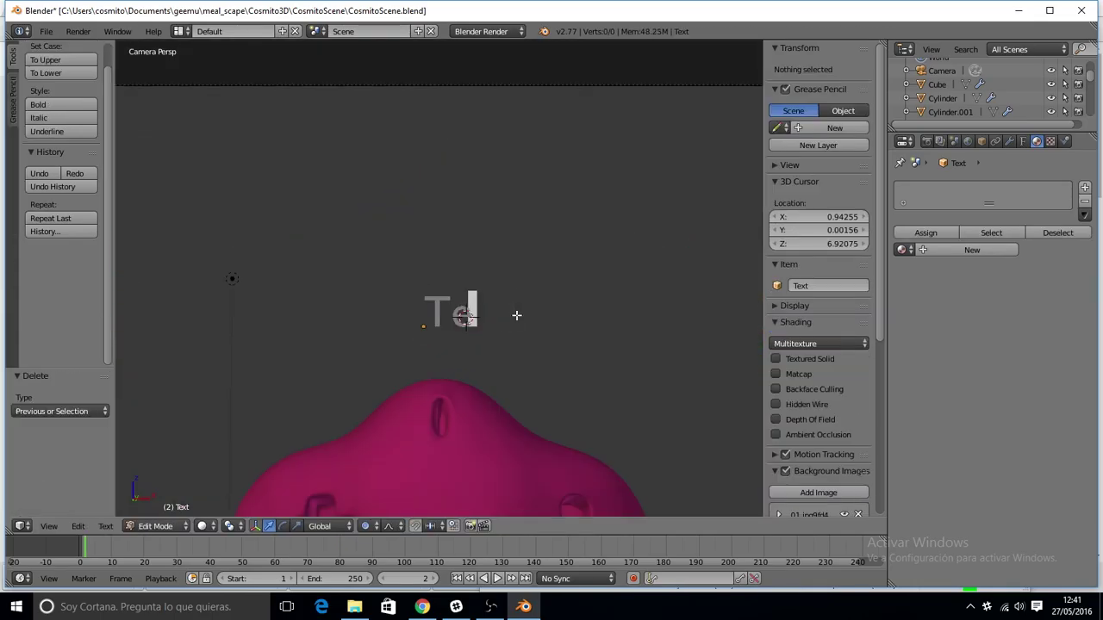
pyautogui.press('BackSpace')
pyautogui.press('BackSpace')
pyautogui.write('I come back in five minutes')
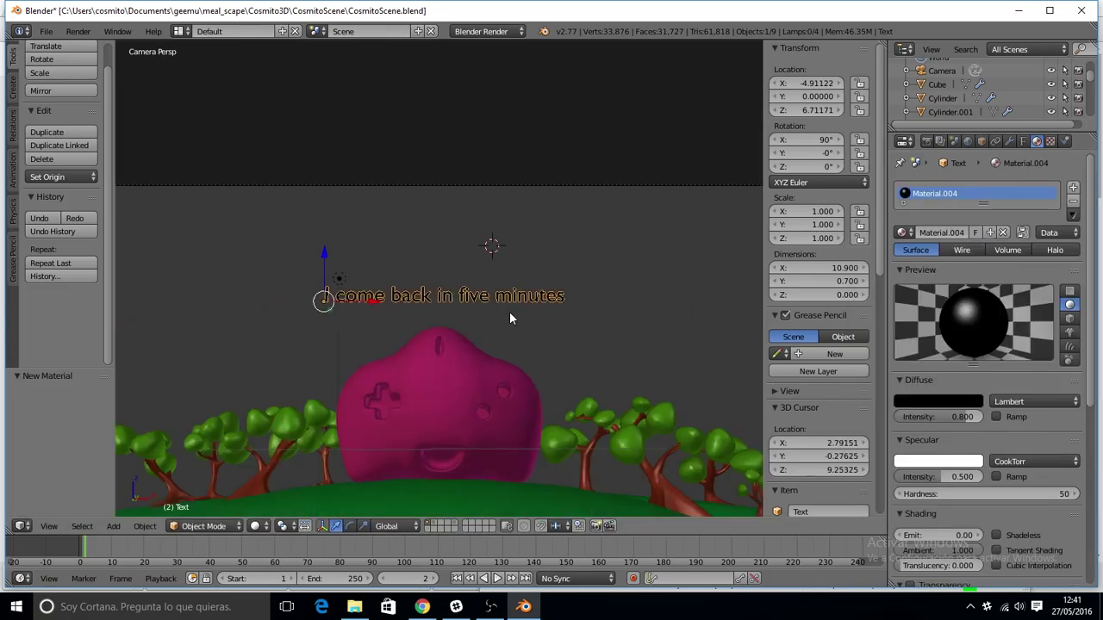
pyautogui.write('gz')
pyautogui.click(398, 404)
# Raise the text further along Z and preview the camera view in Rendered shading
pyautogui.press('g')
pyautogui.press('z')
pyautogui.click(296, 413)
pyautogui.moveTo(296, 414); pyautogui.dragTo(532, 388, button='middle')
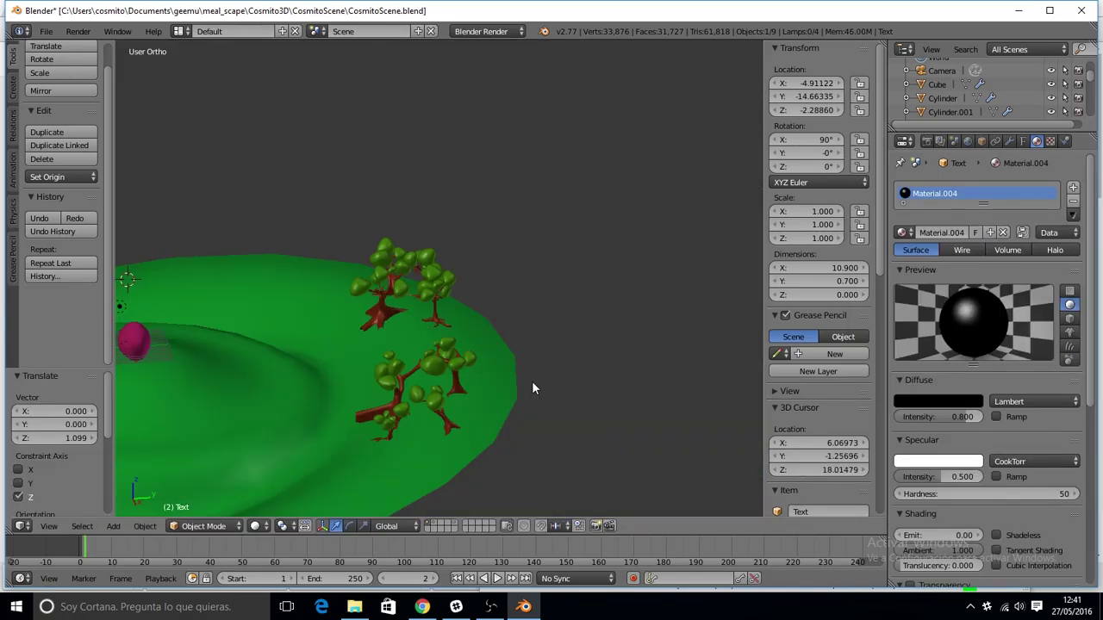
pyautogui.press('KP_0')
pyautogui.click(255, 526)
pyautogui.click(290, 440)
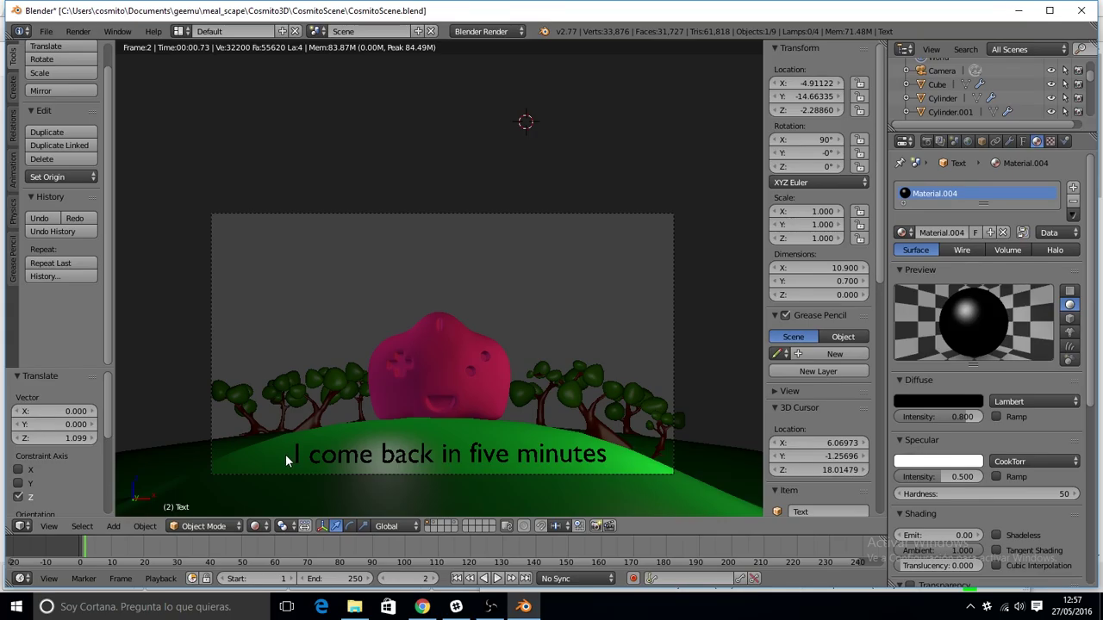
# Switch the viewport back to Solid shading and select the camera
pyautogui.click(361, 456)
pyautogui.click(255, 526)
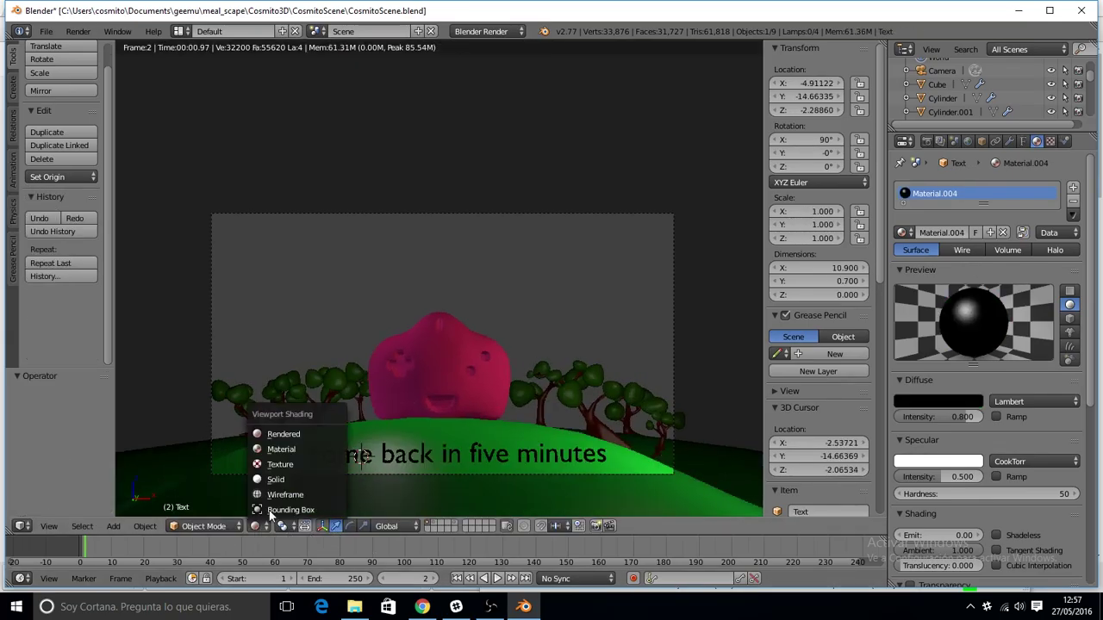
pyautogui.click(275, 479)
pyautogui.moveTo(440, 420); pyautogui.dragTo(416, 421, button='middle')
pyautogui.rightClick(416, 422)
pyautogui.press('KP_0')
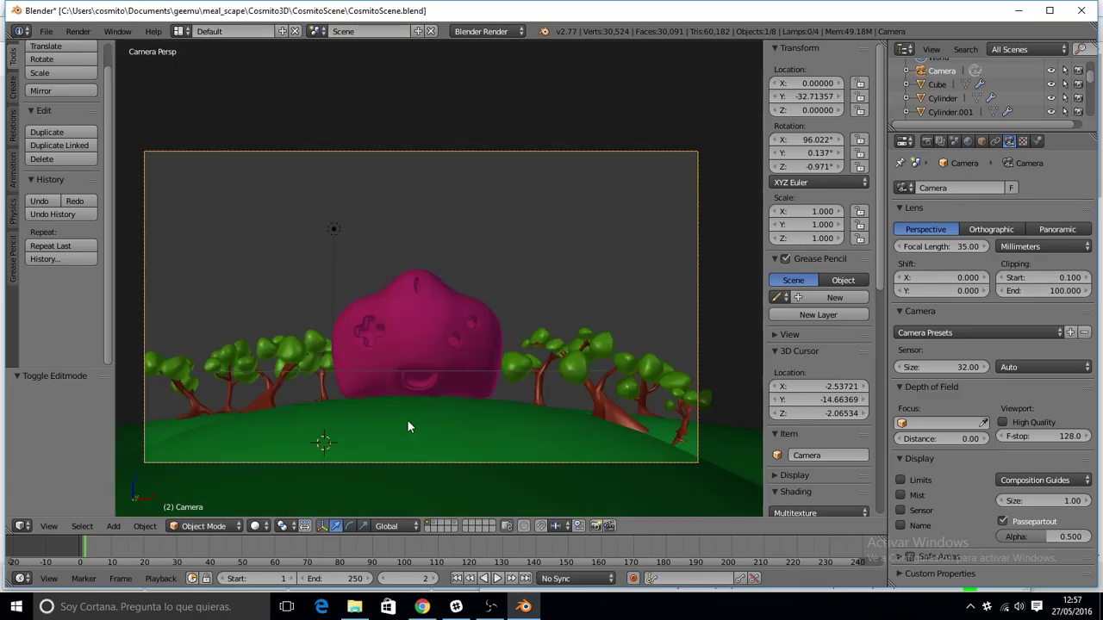
pyautogui.scroll(-2, 408, 420)
# Pull the camera back along Y to -49.44 and raise its clipping end to 200
pyautogui.press('g')
pyautogui.press('y')
pyautogui.click(929, 178)
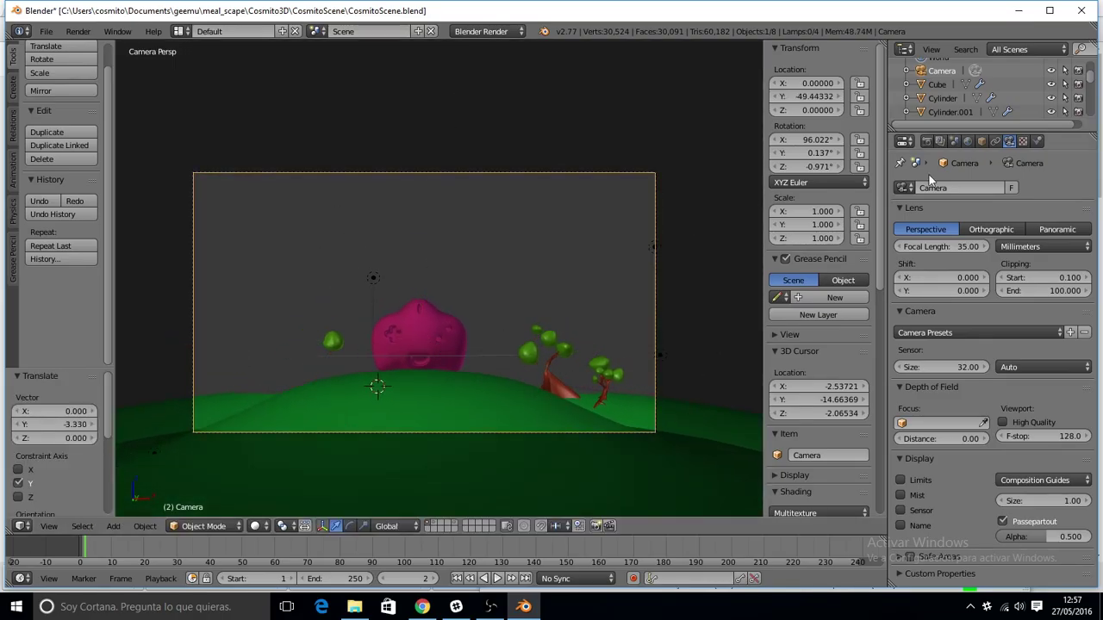
pyautogui.keyDown('ctrl'); pyautogui.scroll(2, 965, 247); pyautogui.keyUp('ctrl')
pyautogui.keyDown('ctrl'); pyautogui.scroll(-2, 965, 247); pyautogui.keyUp('ctrl')
pyautogui.moveTo(1042, 501)
pyautogui.mouseDown()
pyautogui.moveTo(1086, 501)
pyautogui.moveTo(1046, 500)
pyautogui.mouseUp()
pyautogui.keyDown('ctrl'); pyautogui.scroll(1, 1056, 291); pyautogui.keyUp('ctrl')
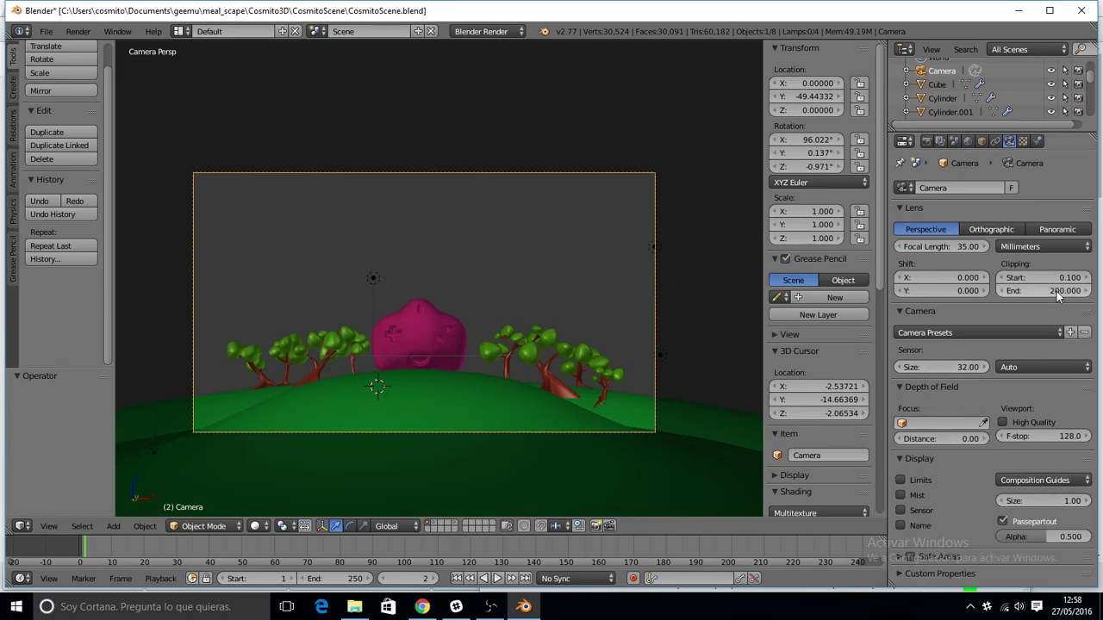